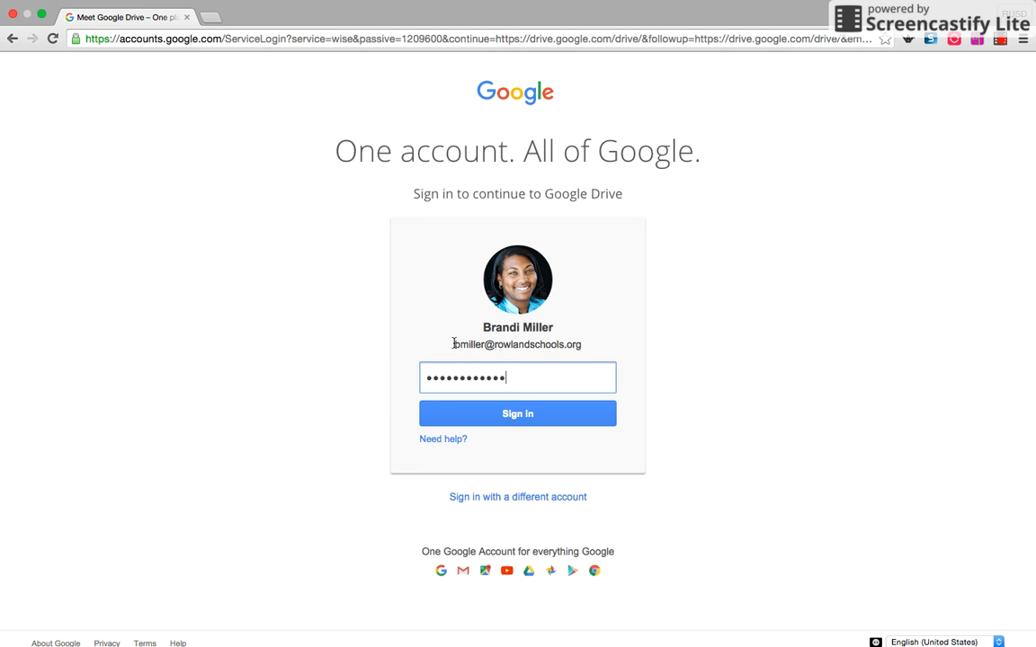
# Step: Sign in to Google Drive with the school account by entering the account password
pyautogui.moveTo(488, 344); pyautogui.dragTo(583, 342)
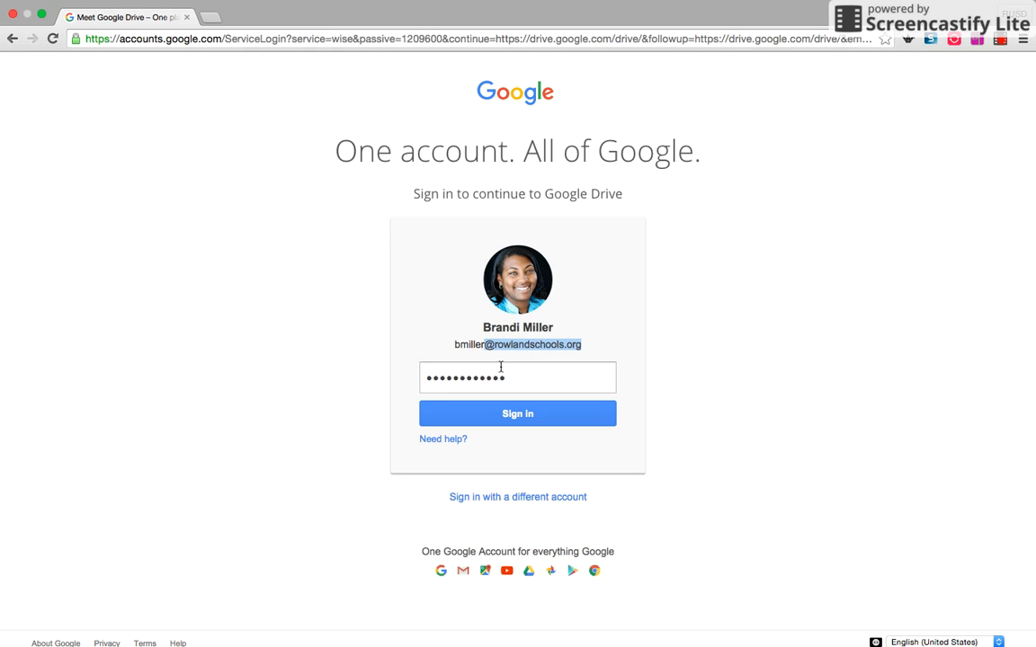
pyautogui.click(527, 416)
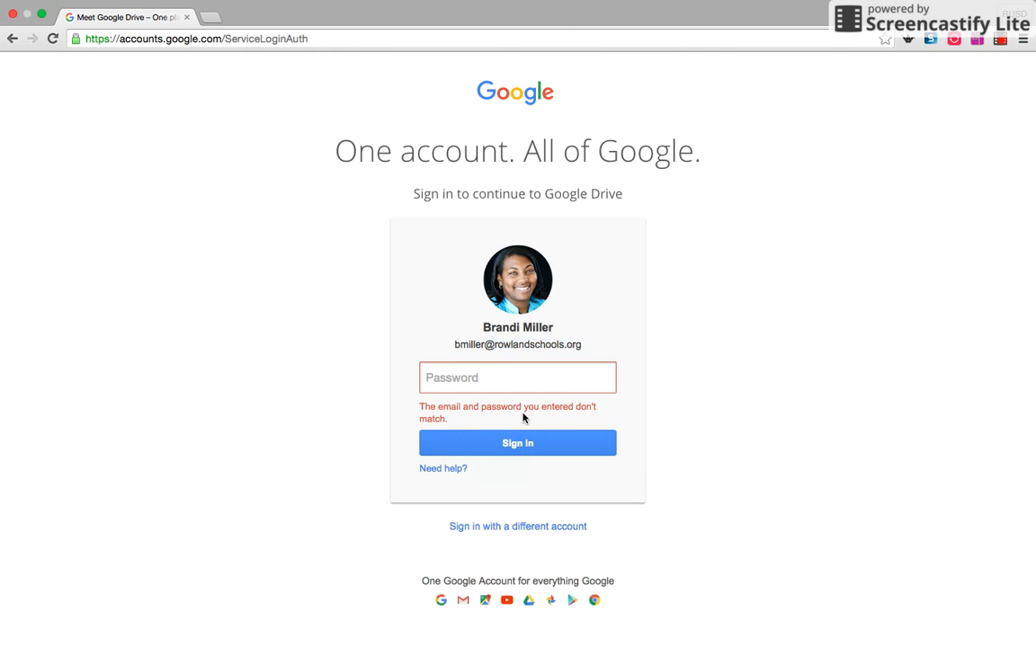
pyautogui.write('*************')
pyautogui.press('Return')
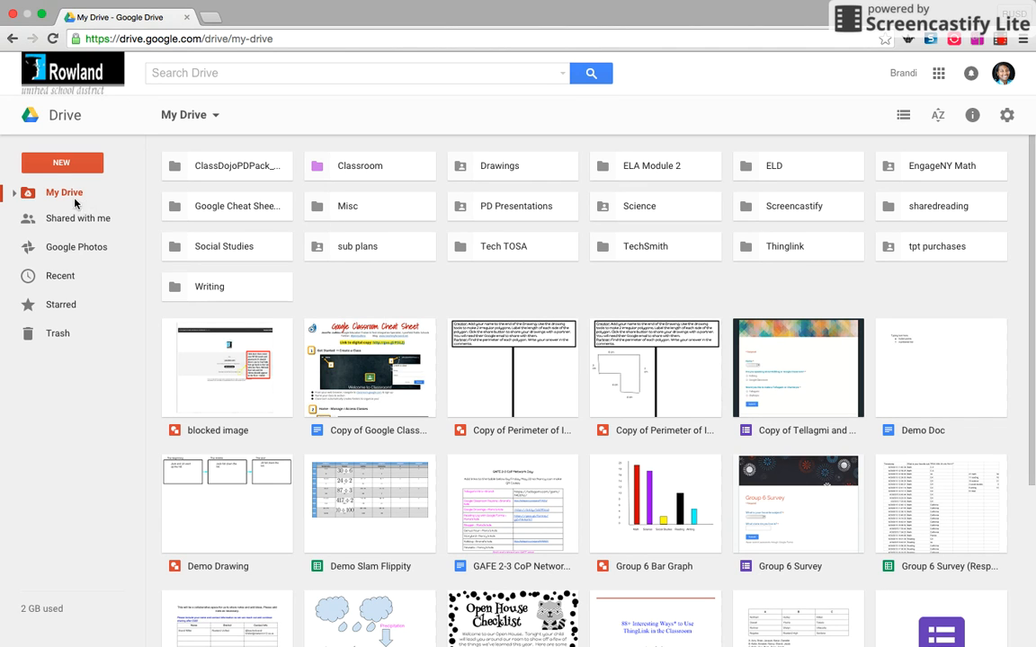
# Step: Create a new blank Google Forms form in My Drive
pyautogui.click(68, 165)
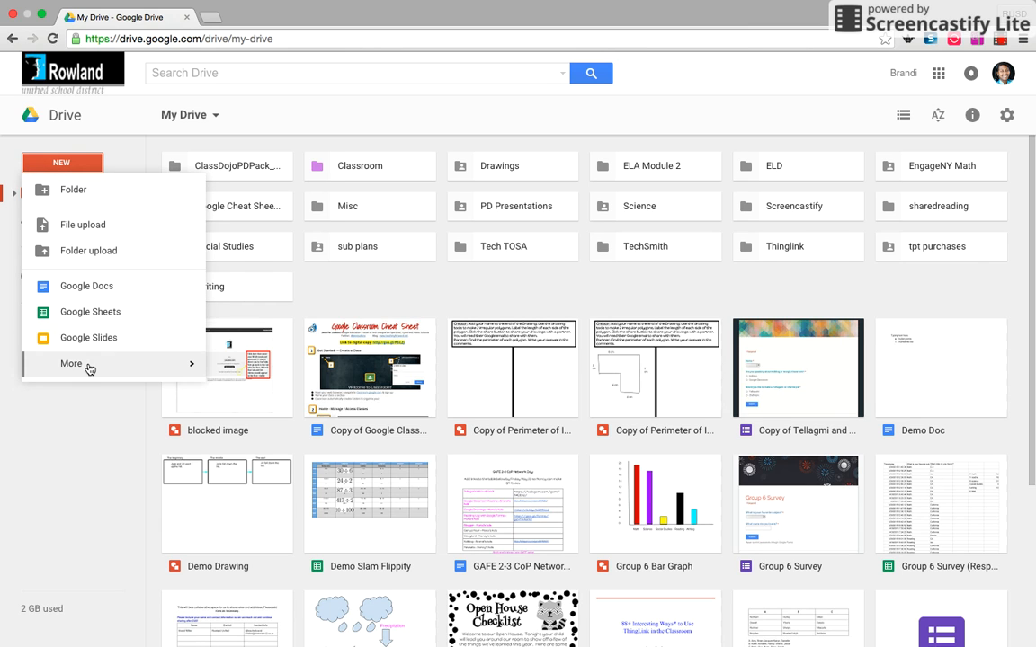
pyautogui.moveTo(90, 369)
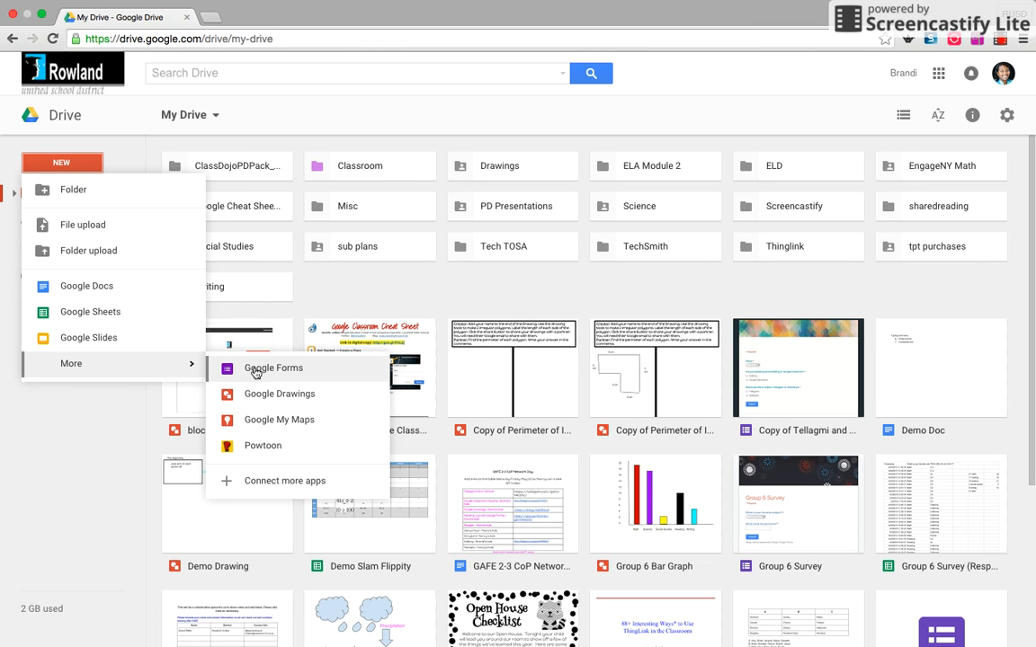
pyautogui.click(286, 376)
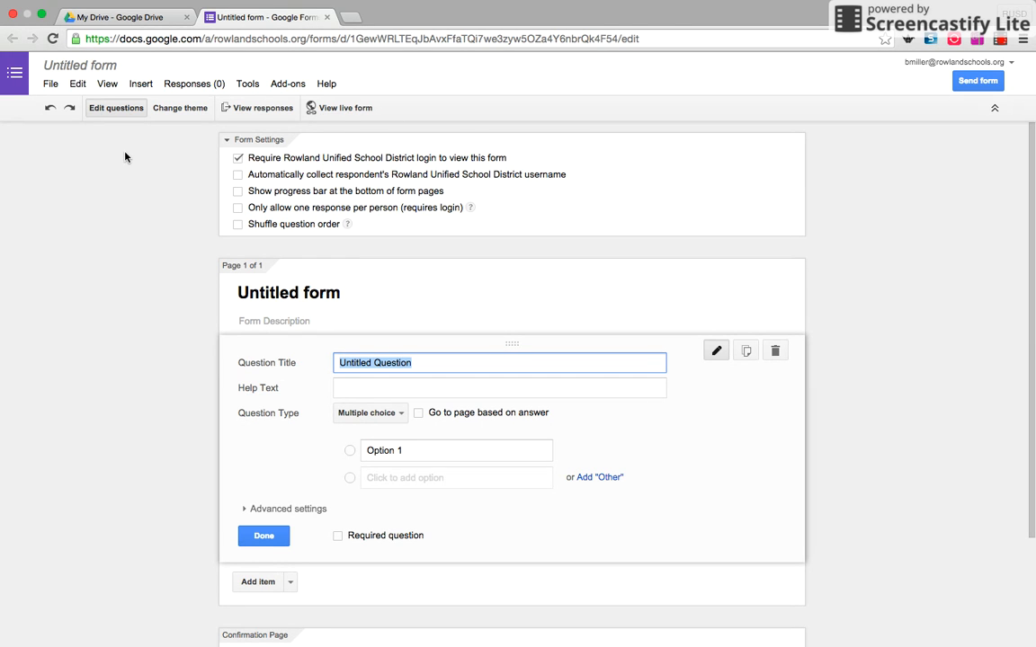
# Step: Rename the form as "Demo Form" and stop requiring a Rowland Unified School District login to view it
pyautogui.click(88, 68)
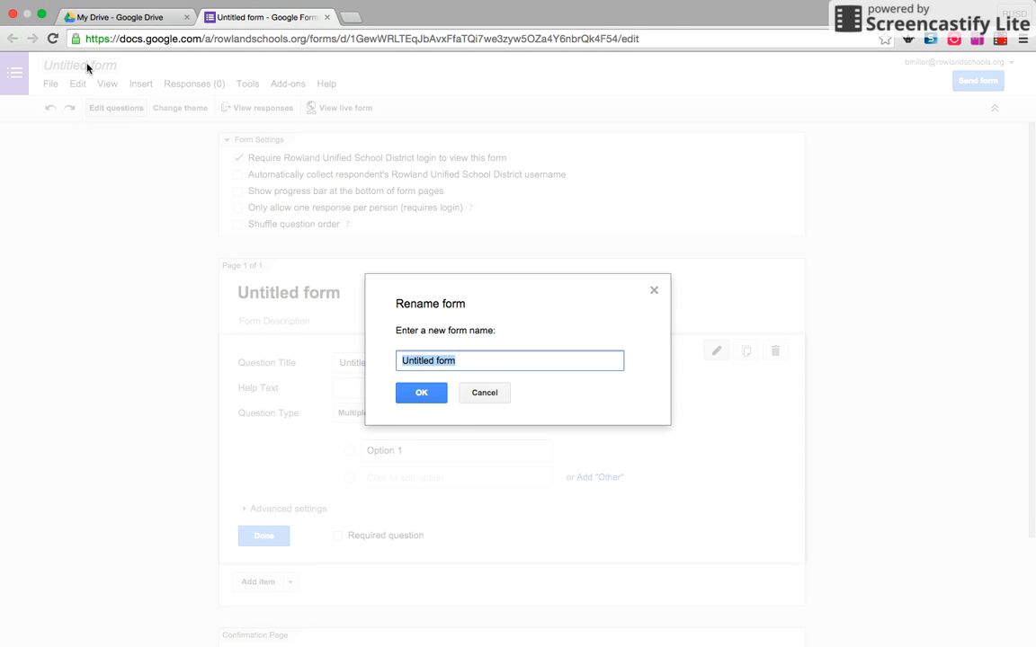
pyautogui.write('Demo Form')
pyautogui.click(419, 393)
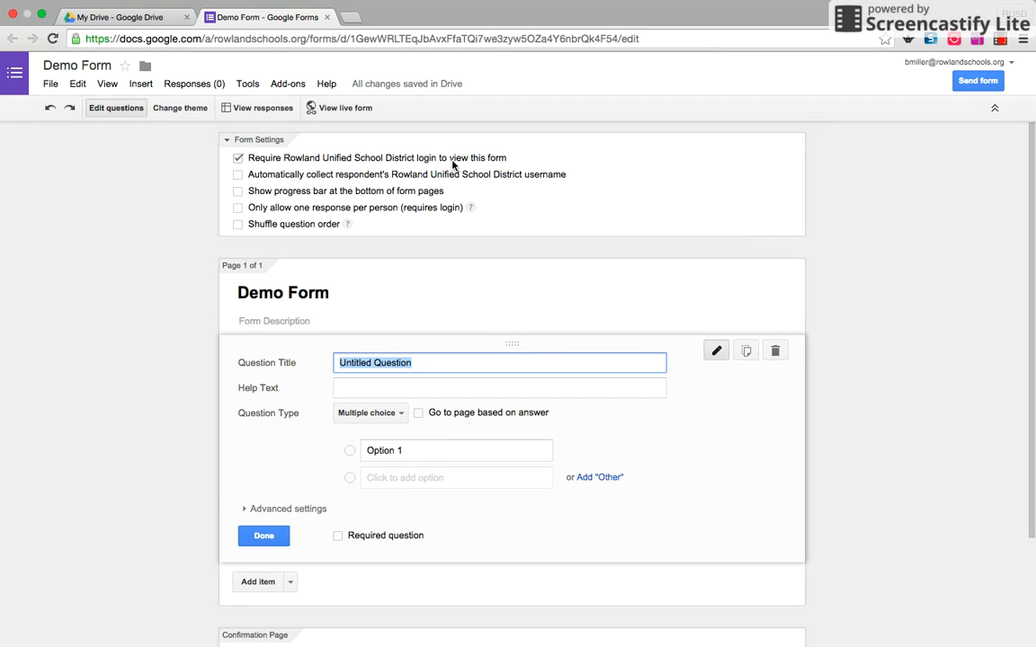
pyautogui.click(238, 159)
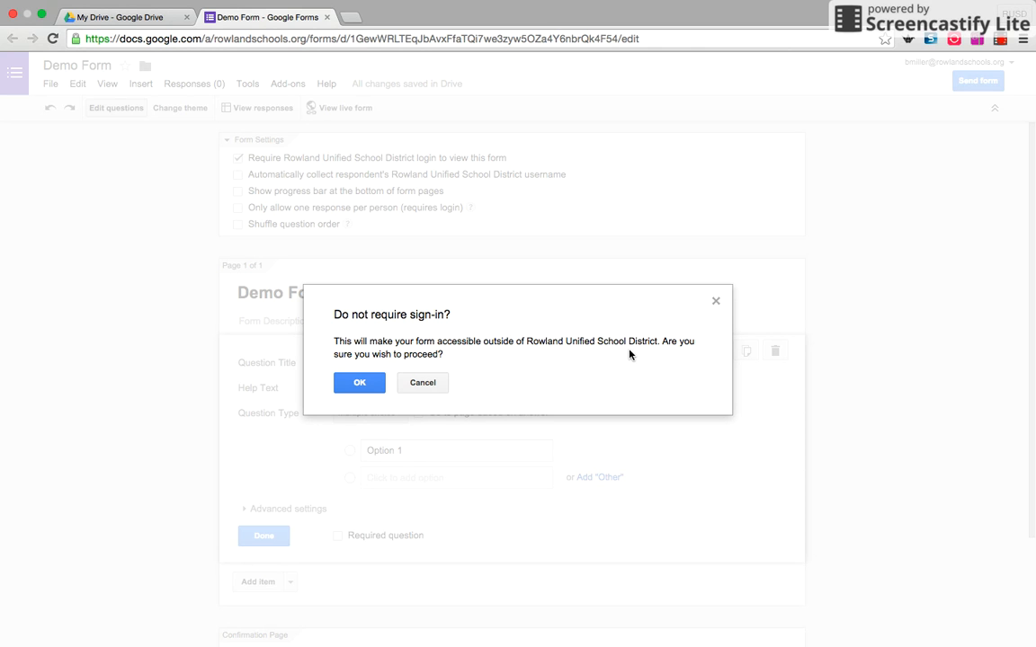
pyautogui.click(360, 384)
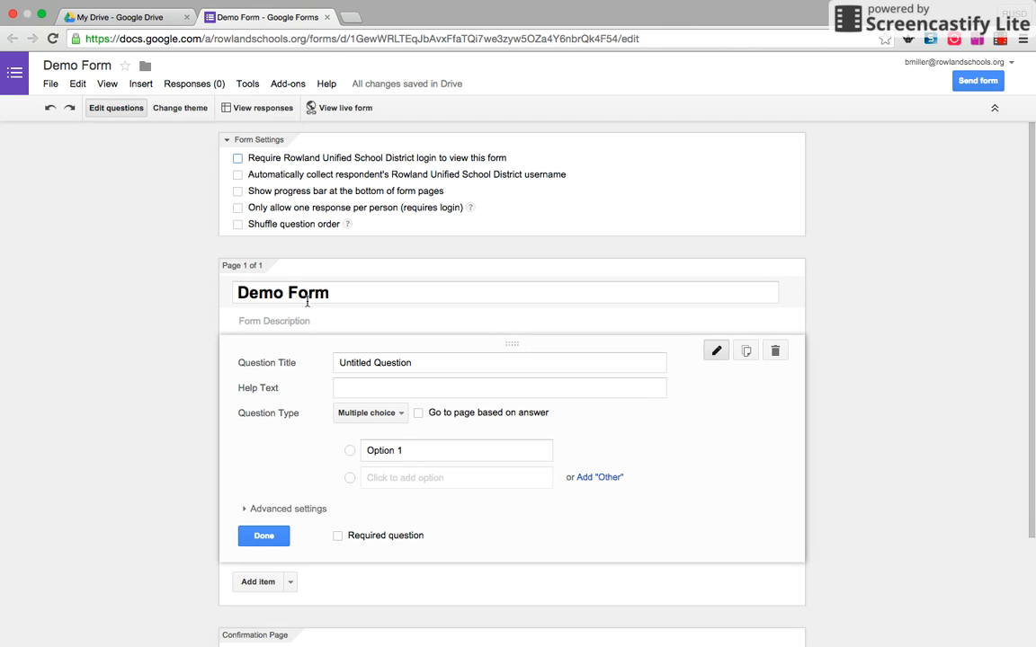
# Step: Title the first question "Who was the first president?"
pyautogui.scroll(-2, 287, 352)
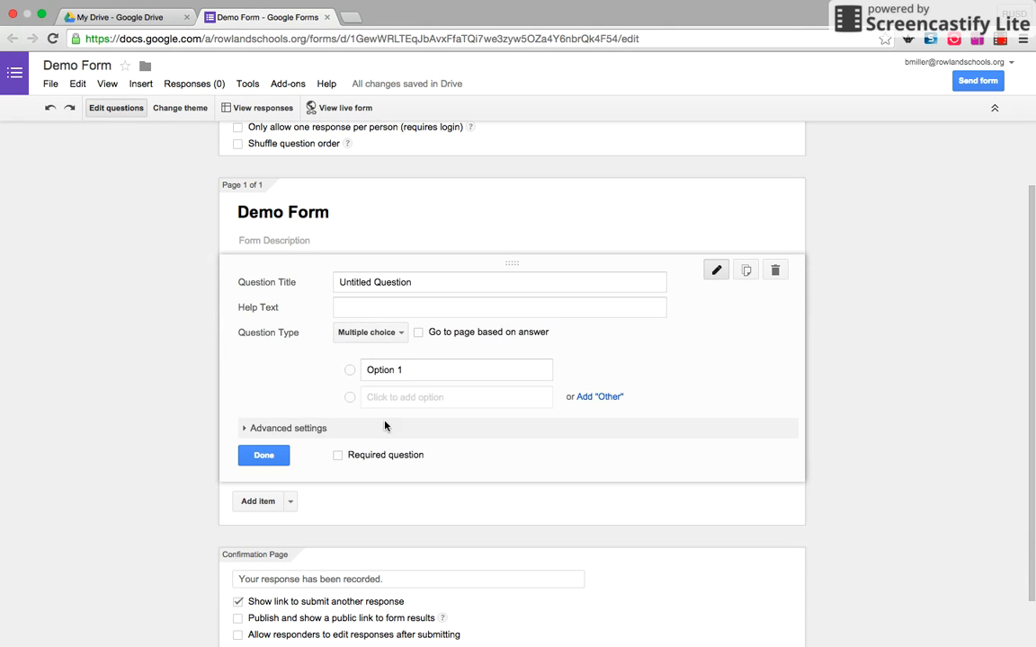
pyautogui.click(369, 283)
pyautogui.tripleClick(369, 284)
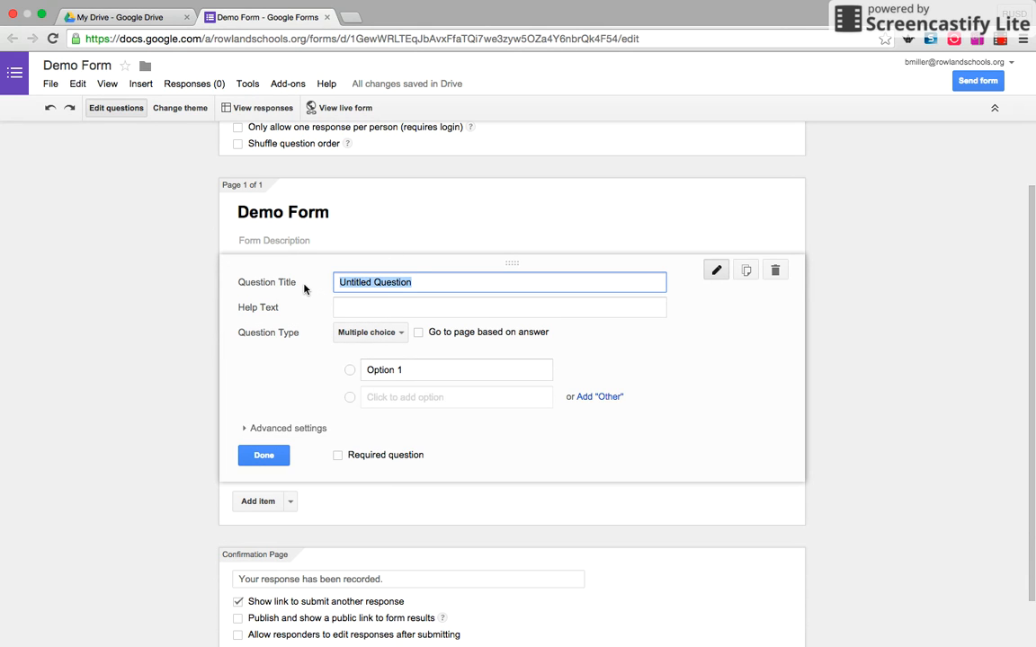
pyautogui.write('Who was the first president?')
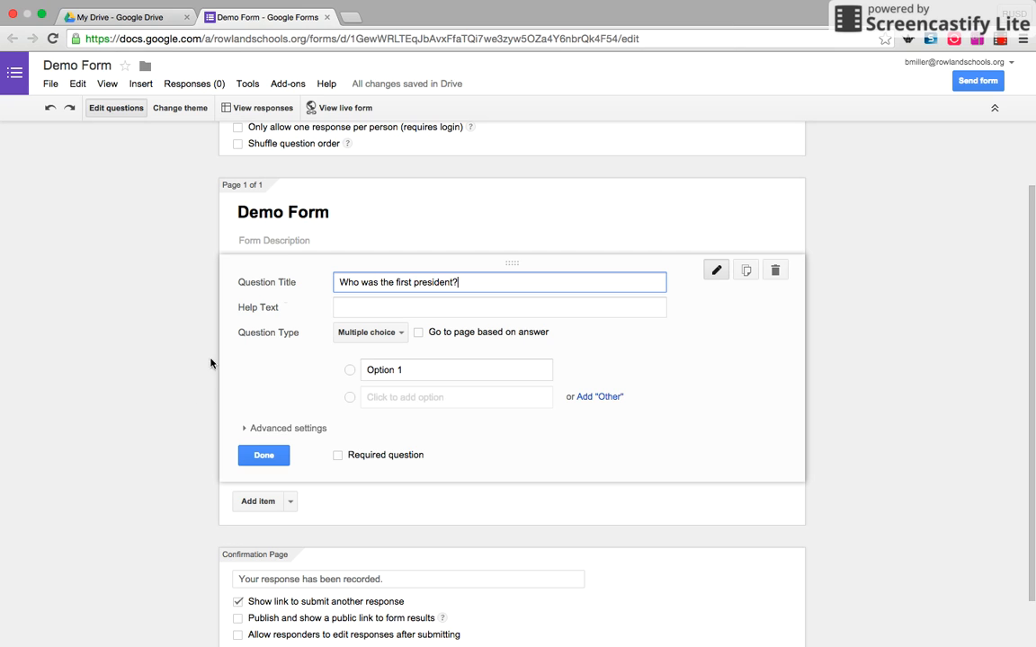
# Step: Set the president question's type to Text, make it required and finish editing it
pyautogui.click(369, 335)
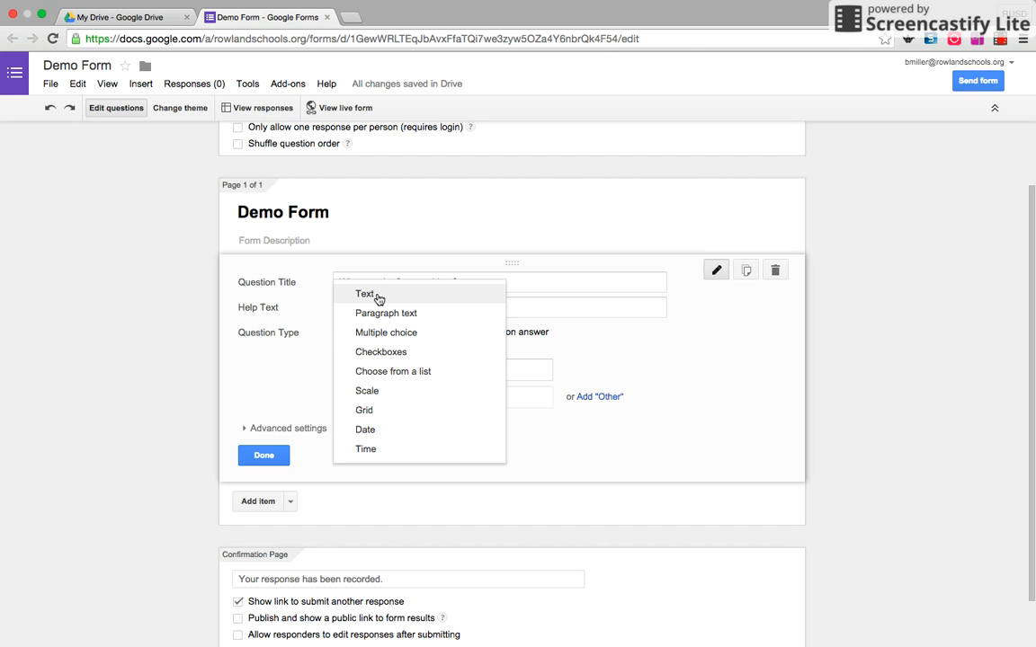
pyautogui.click(401, 358)
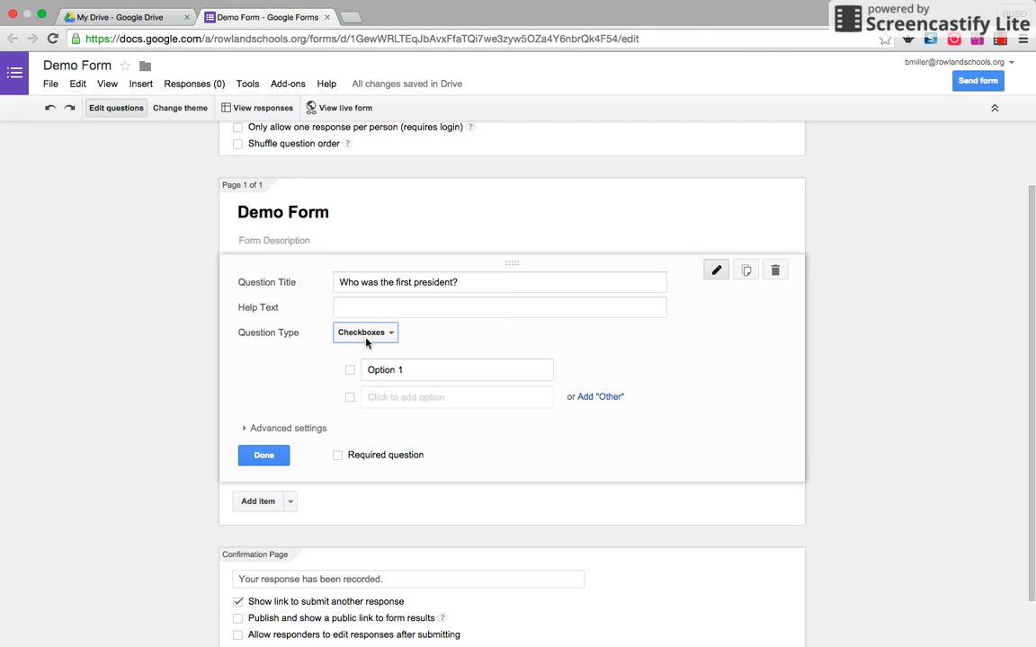
pyautogui.click(366, 339)
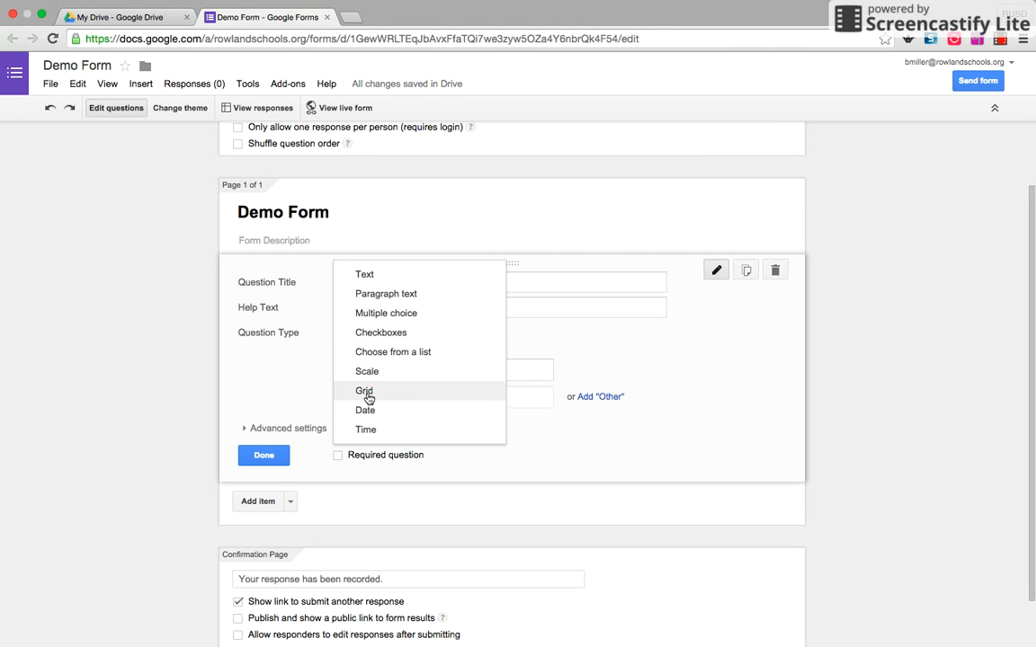
pyautogui.click(368, 273)
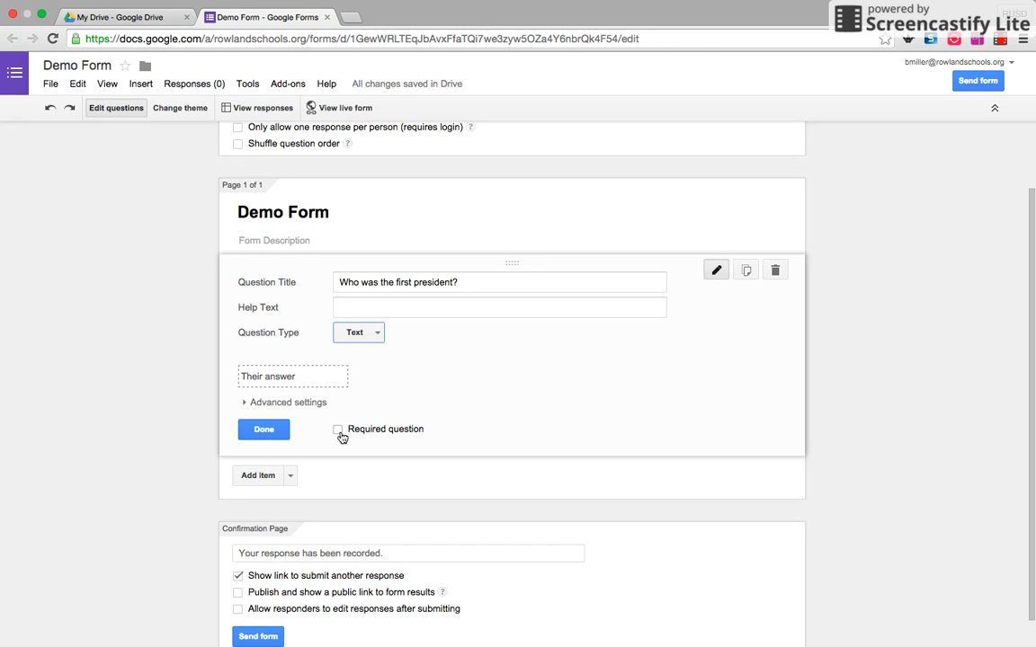
pyautogui.click(339, 433)
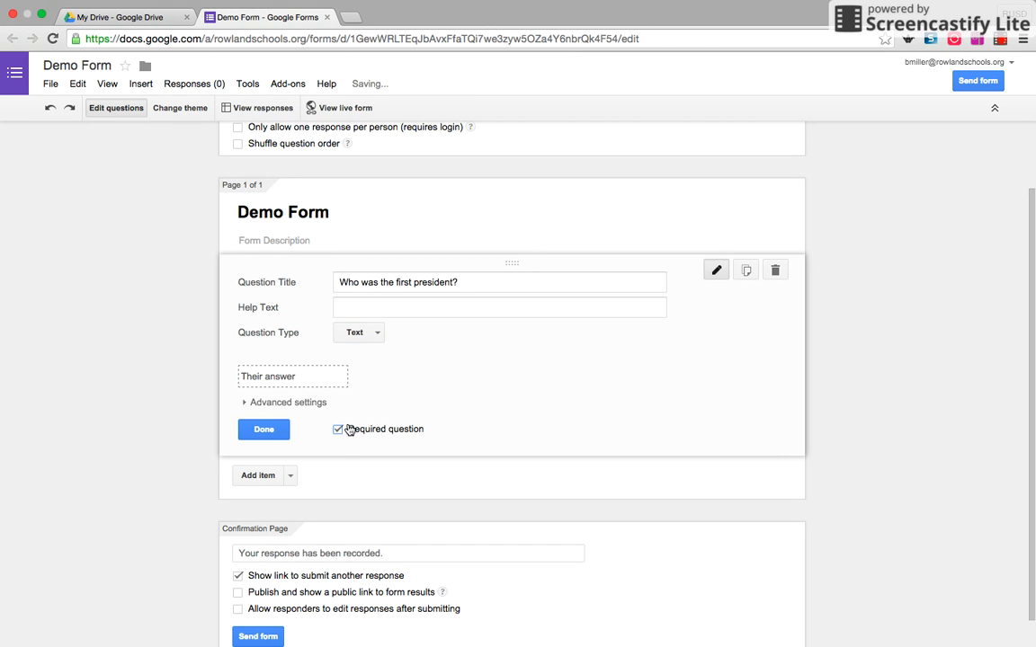
pyautogui.click(264, 429)
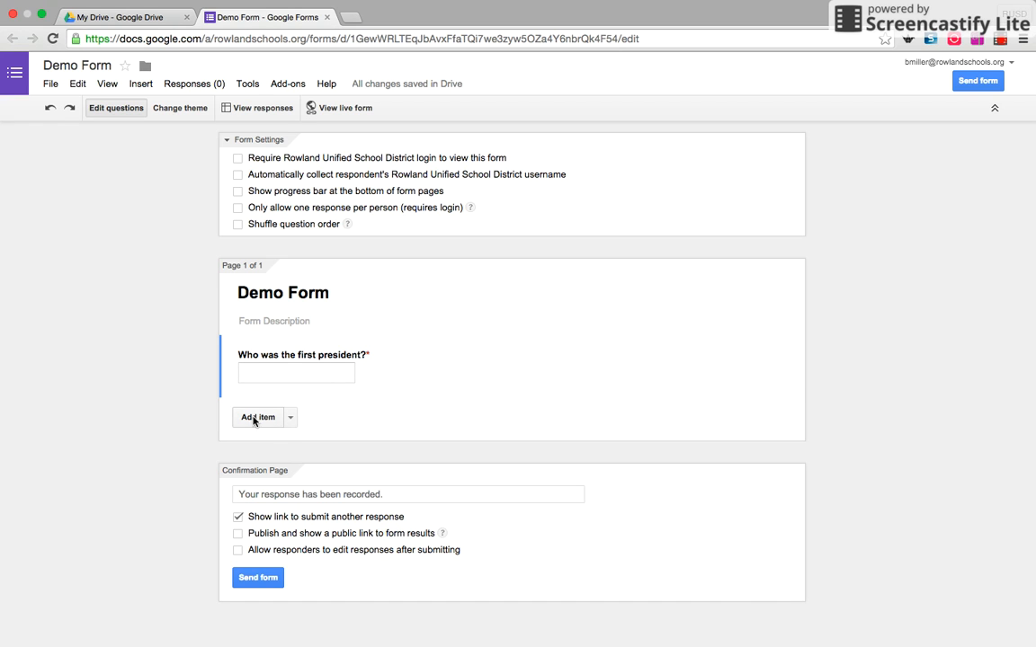
# Step: Add a Scale question titled "Speaking" below the president question
pyautogui.click(291, 417)
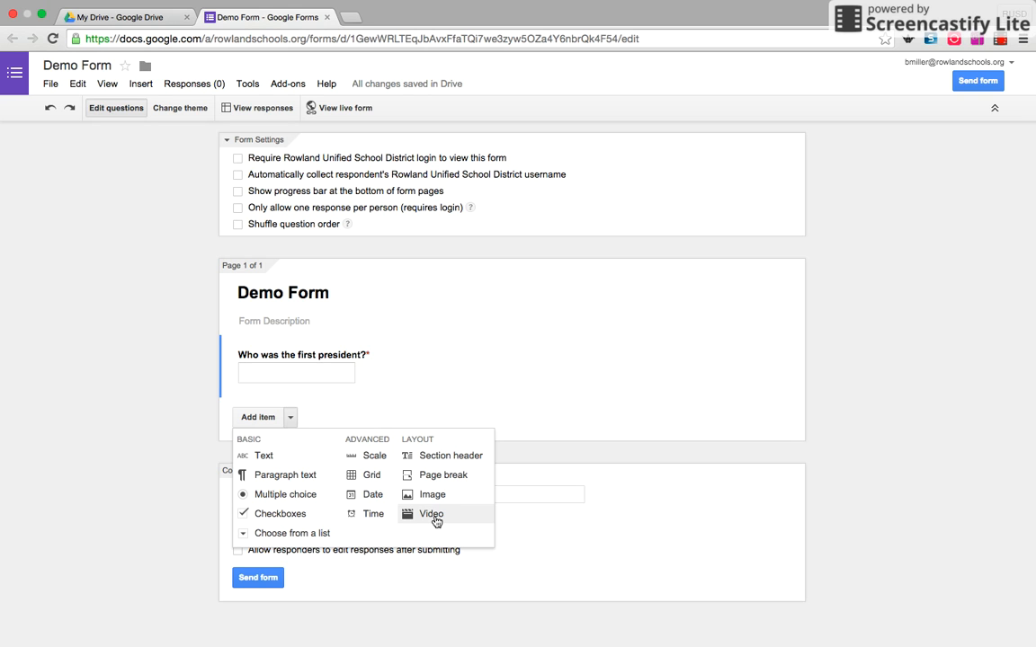
pyautogui.click(371, 457)
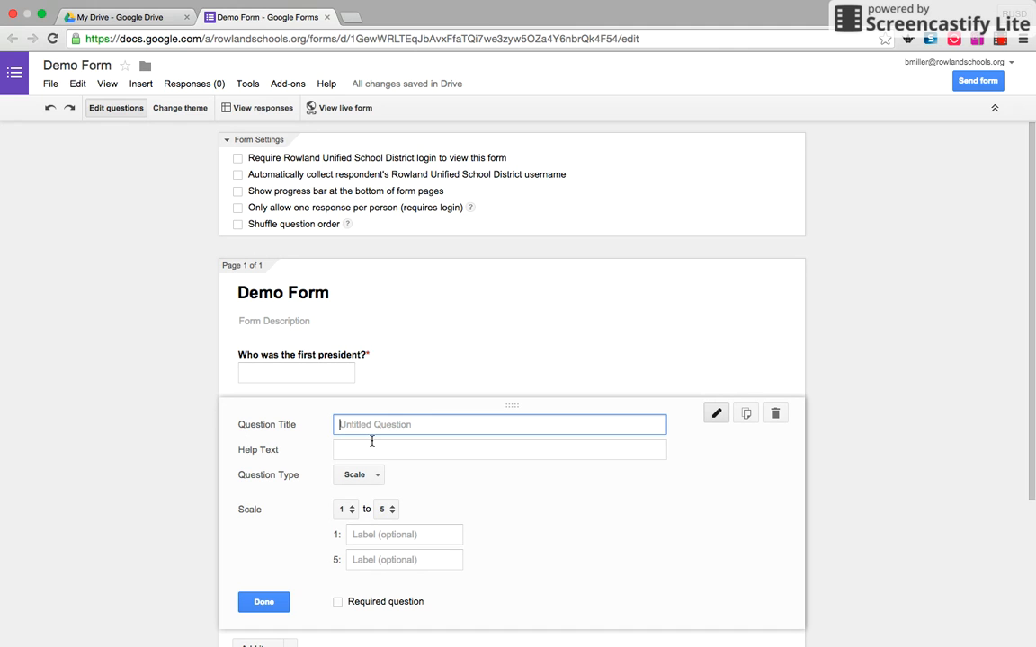
pyautogui.write('Speaking')
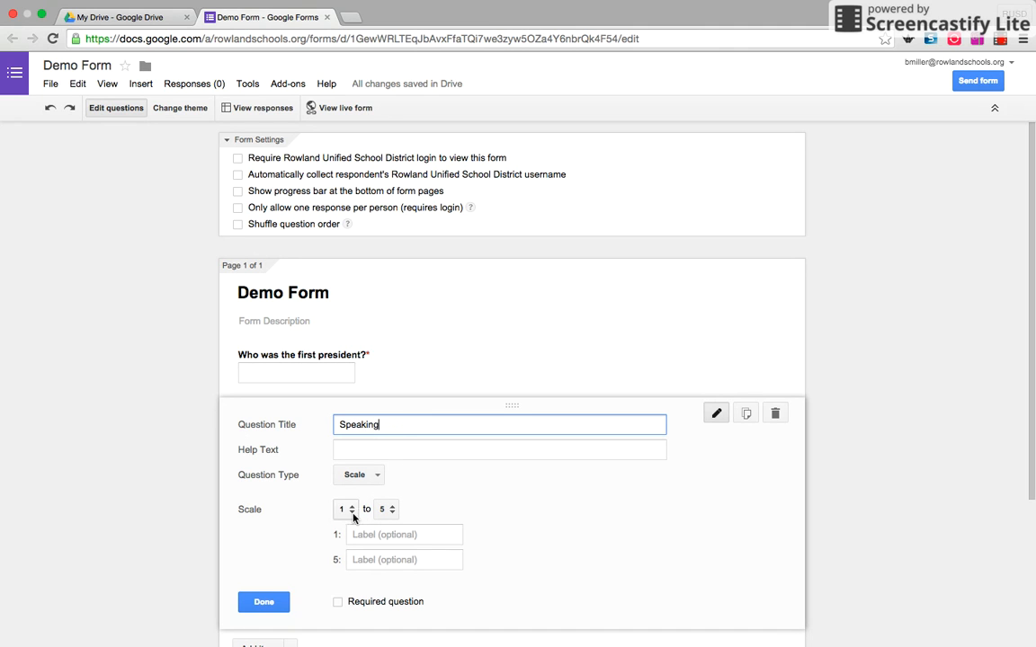
# Step: Label scale value 1 "Could not hear" and value 5 "Excellent speaking voice", and complete it as a required question
pyautogui.click(395, 536)
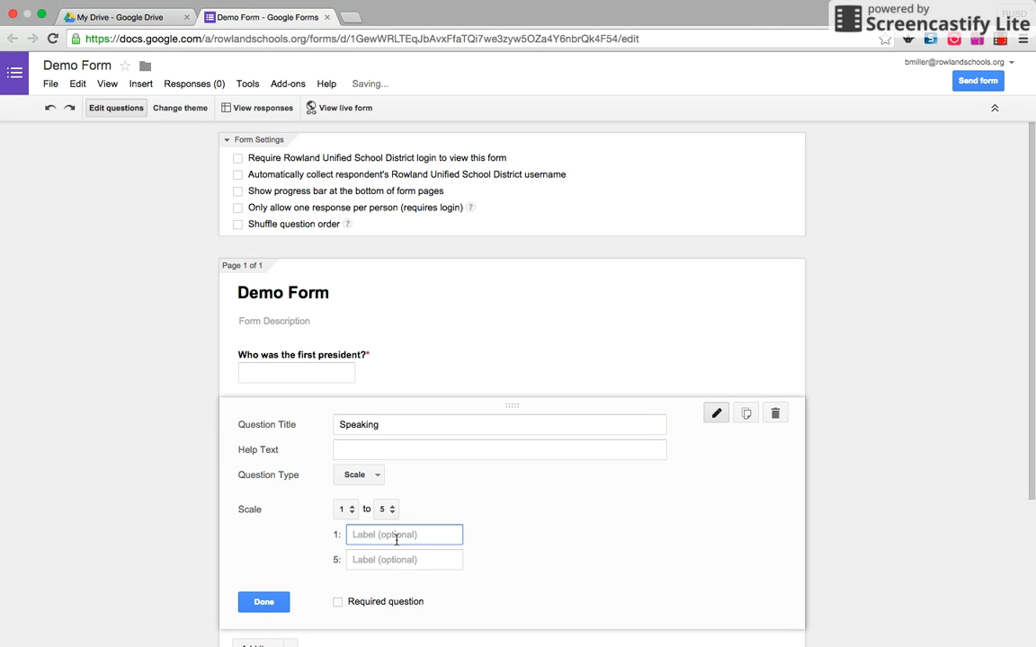
pyautogui.write('Co')
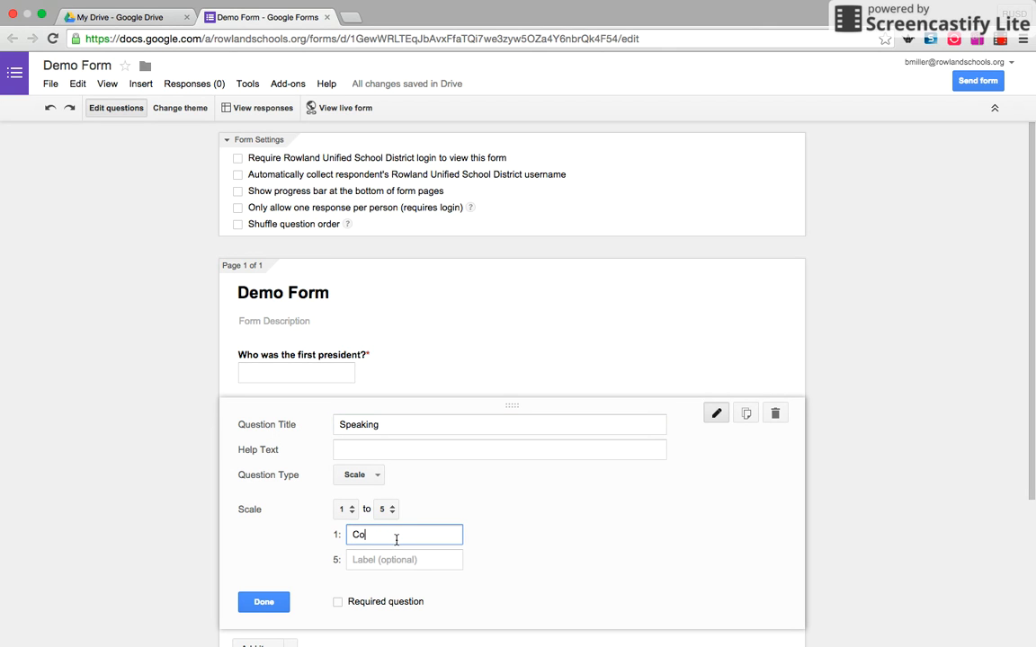
pyautogui.write('uld not hear')
pyautogui.click(397, 557)
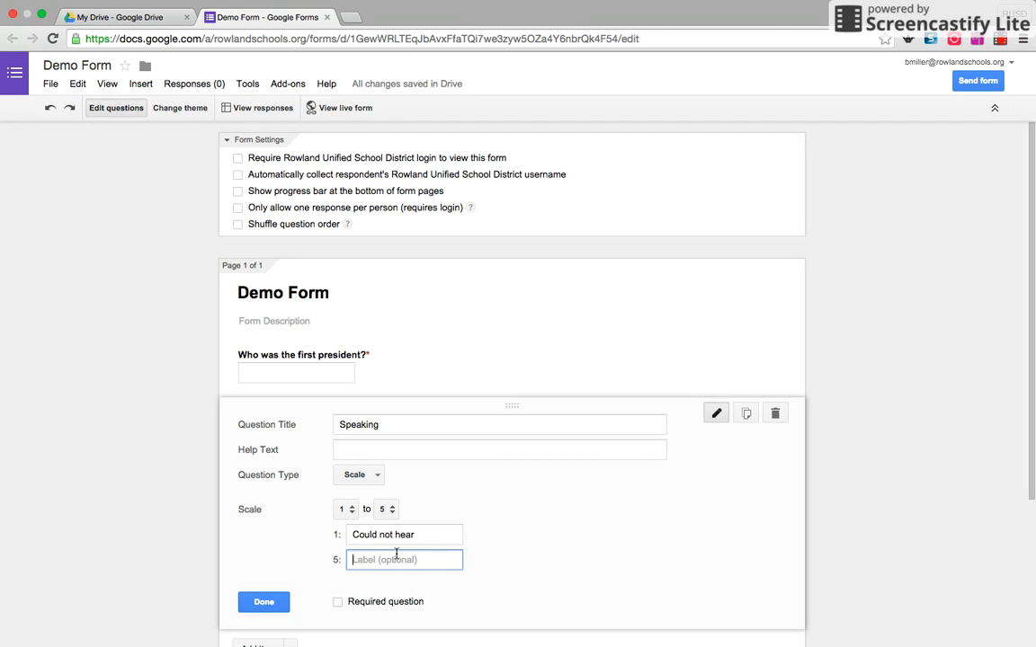
pyautogui.write('Excellent speaking voice')
pyautogui.click(338, 602)
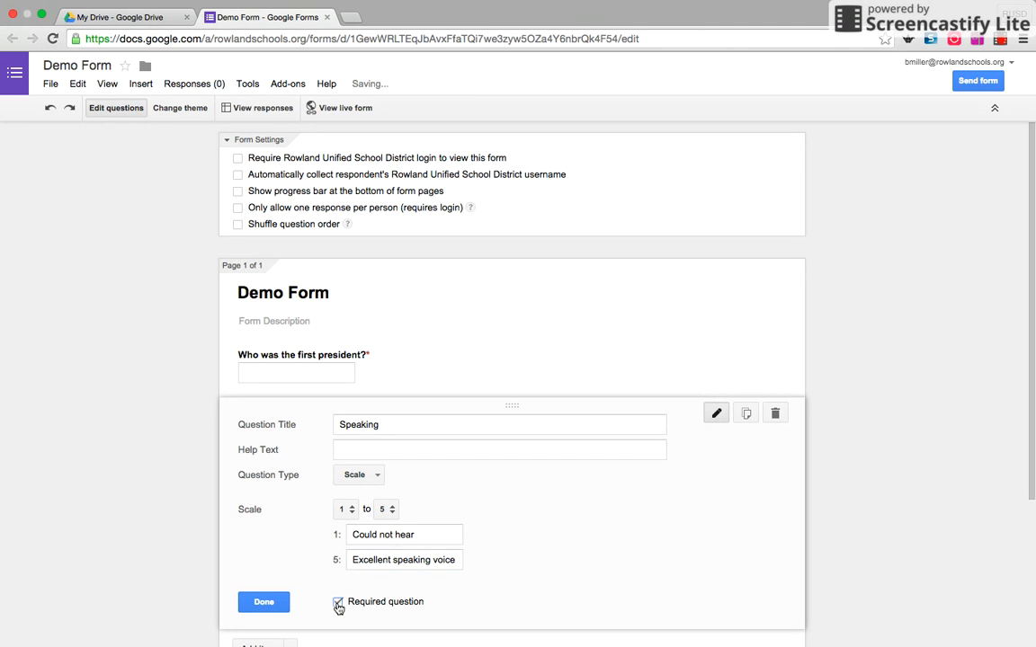
pyautogui.click(261, 603)
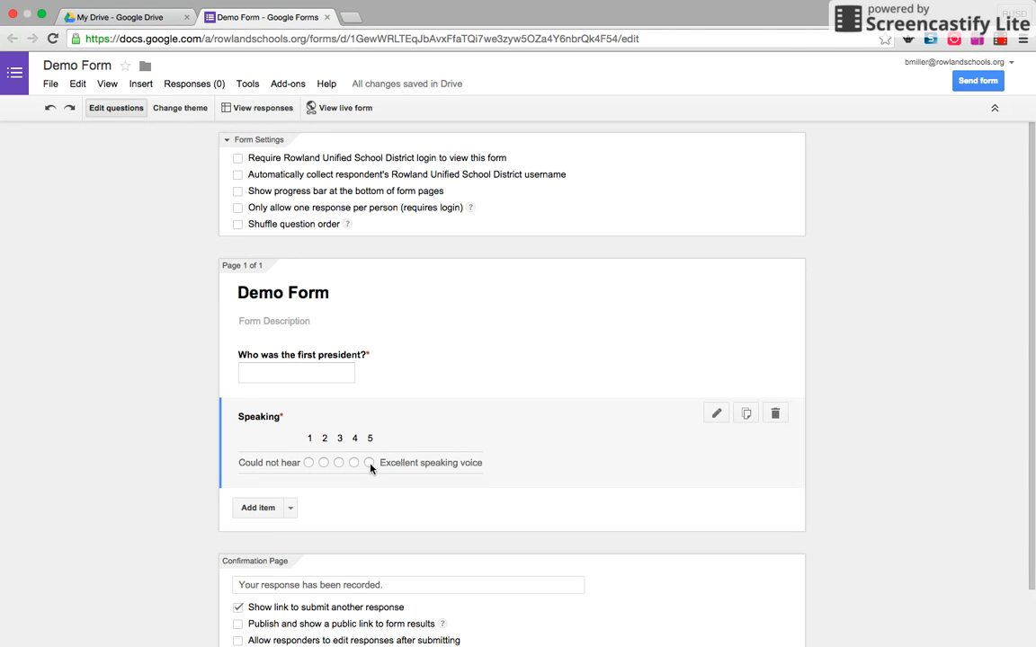
# Step: Add a Grid question titled "Which statements are true or false" below the Speaking question
pyautogui.click(290, 508)
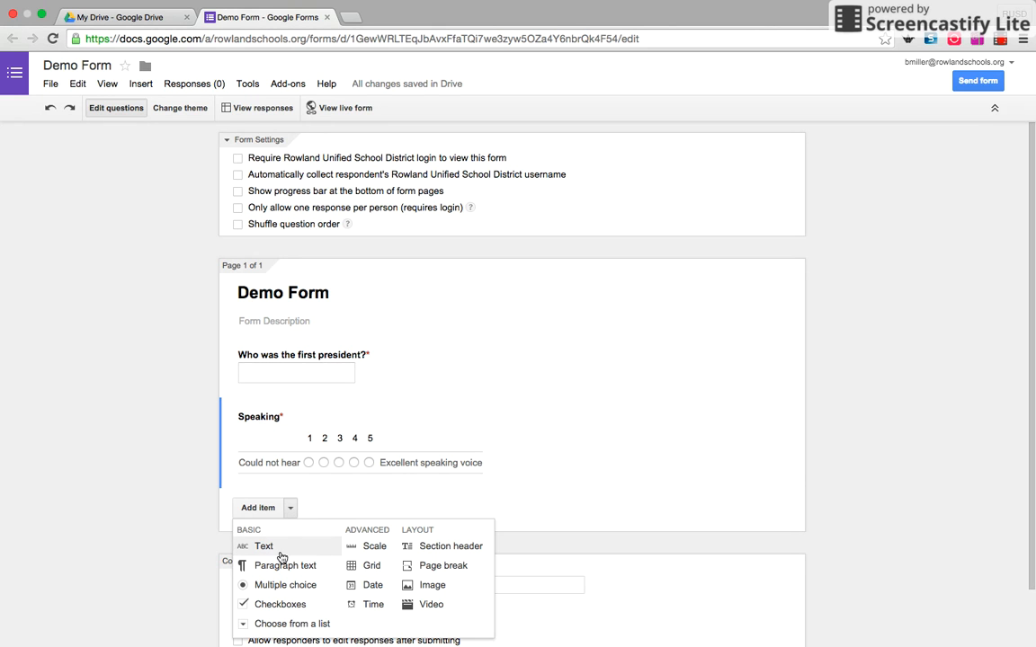
pyautogui.click(369, 566)
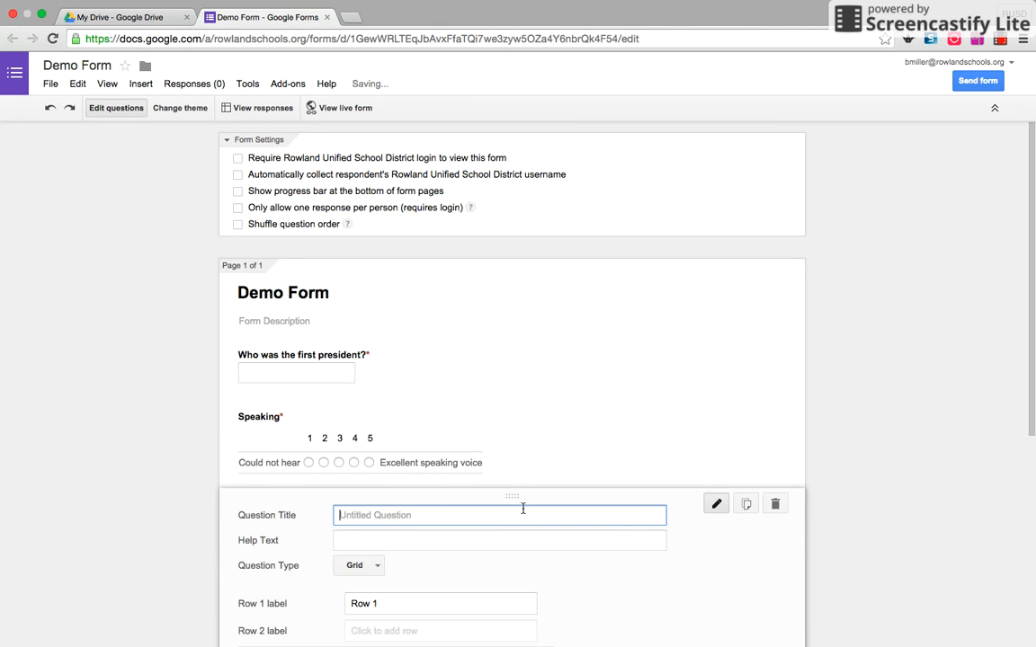
pyautogui.scroll(-4, 1032, 506)
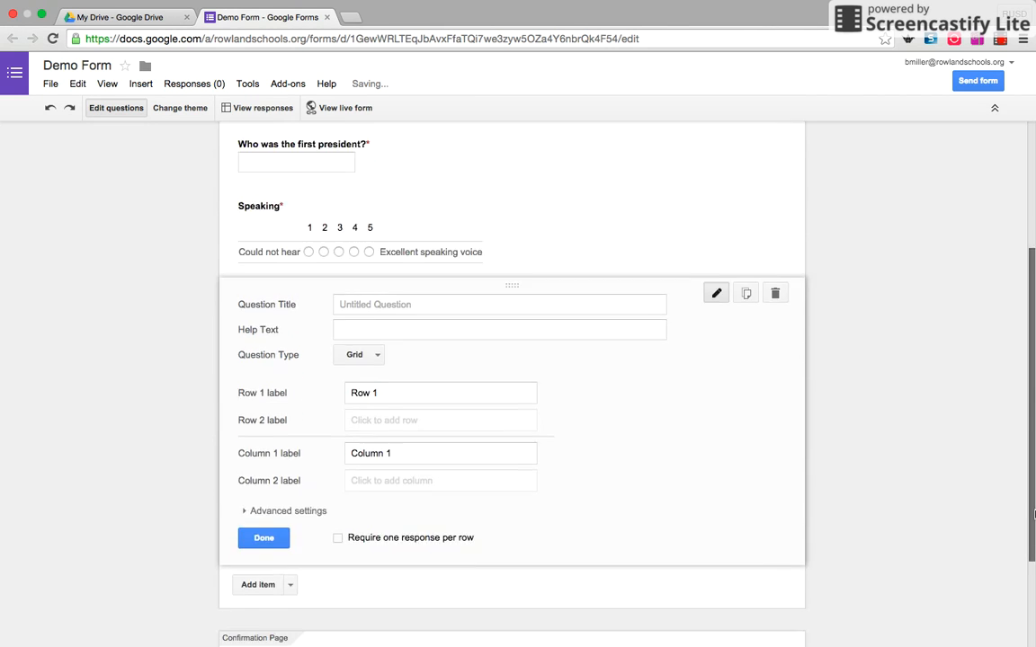
pyautogui.scroll(-1, 1032, 505)
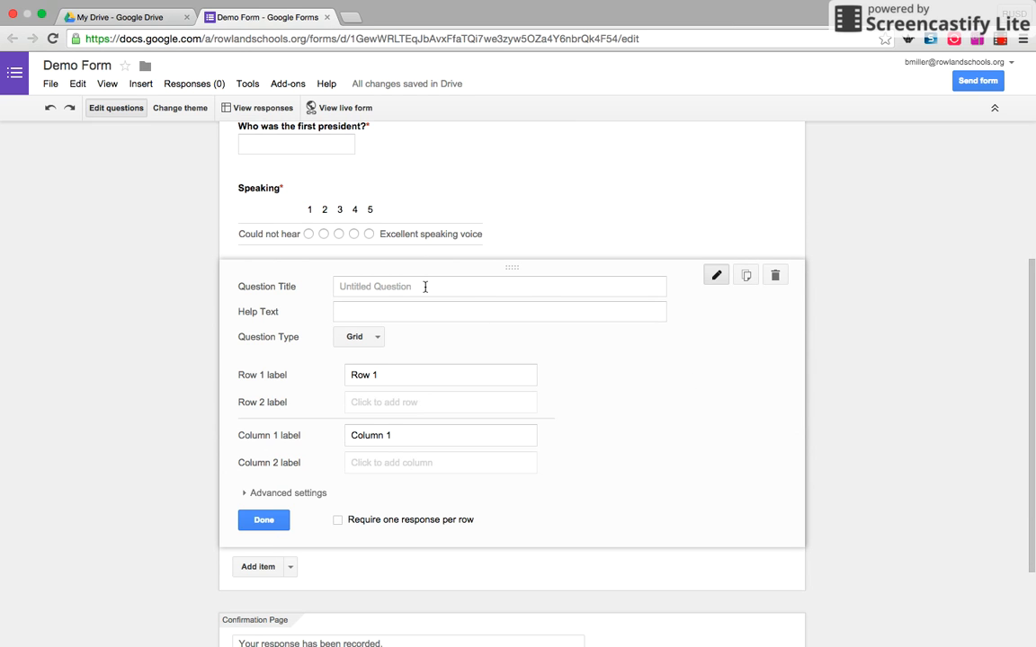
pyautogui.click(387, 285)
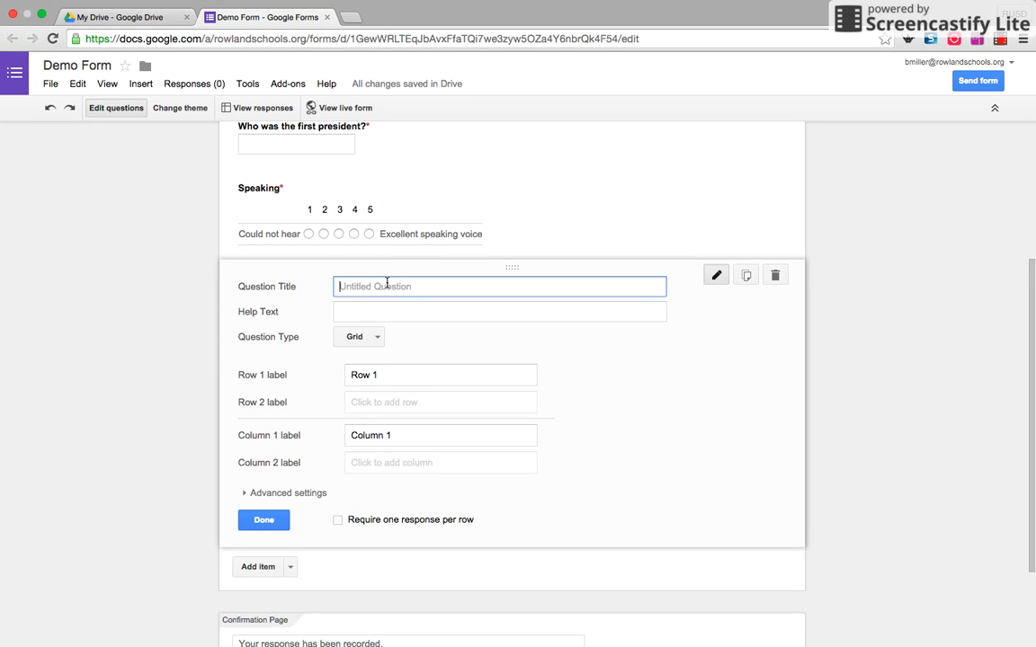
pyautogui.write('Which St')
pyautogui.press('BackSpace')
pyautogui.press('BackSpace')
pyautogui.write('statements are true ')
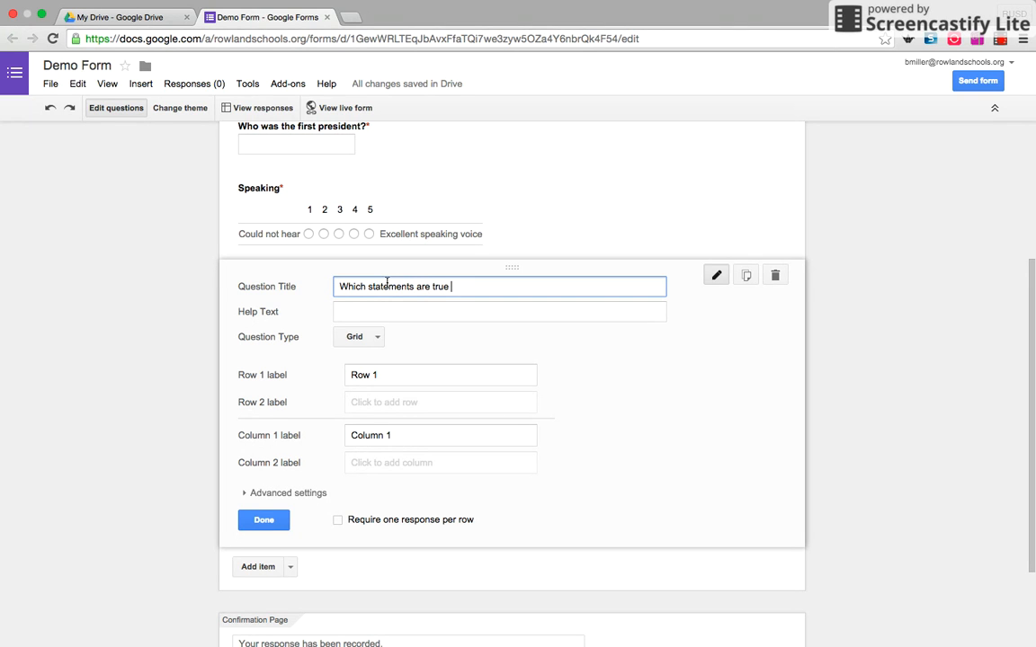
pyautogui.write('or false')
# Step: Label the grid's three rows "5 x 5 = 25", "4 x 8 = 40" and "6 x 1 = 7"
pyautogui.click(375, 375)
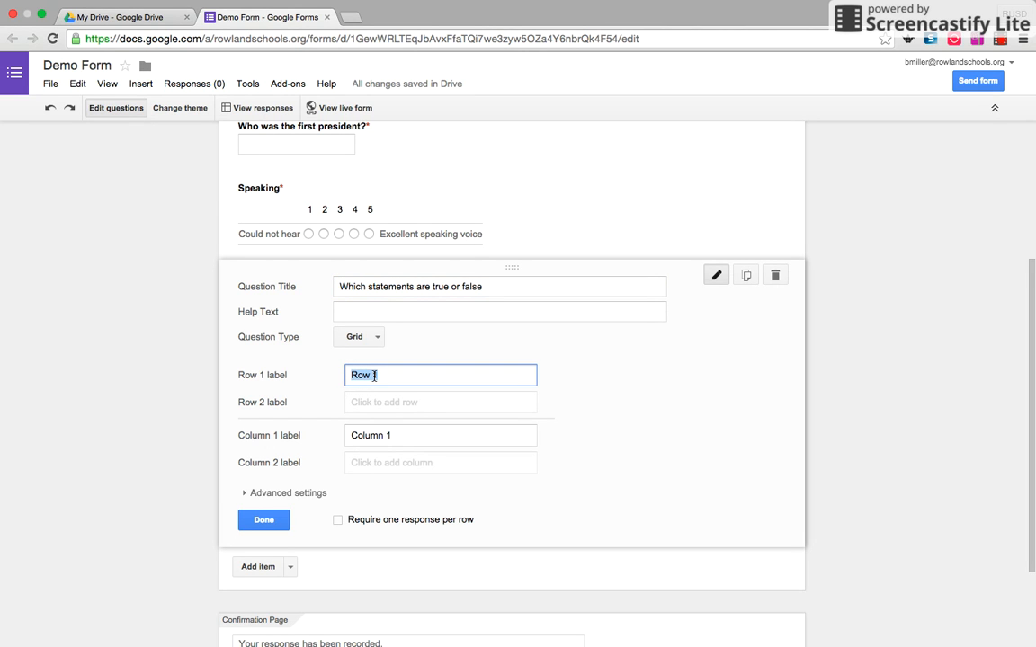
pyautogui.write('5 x 5 = 25')
pyautogui.press('Return')
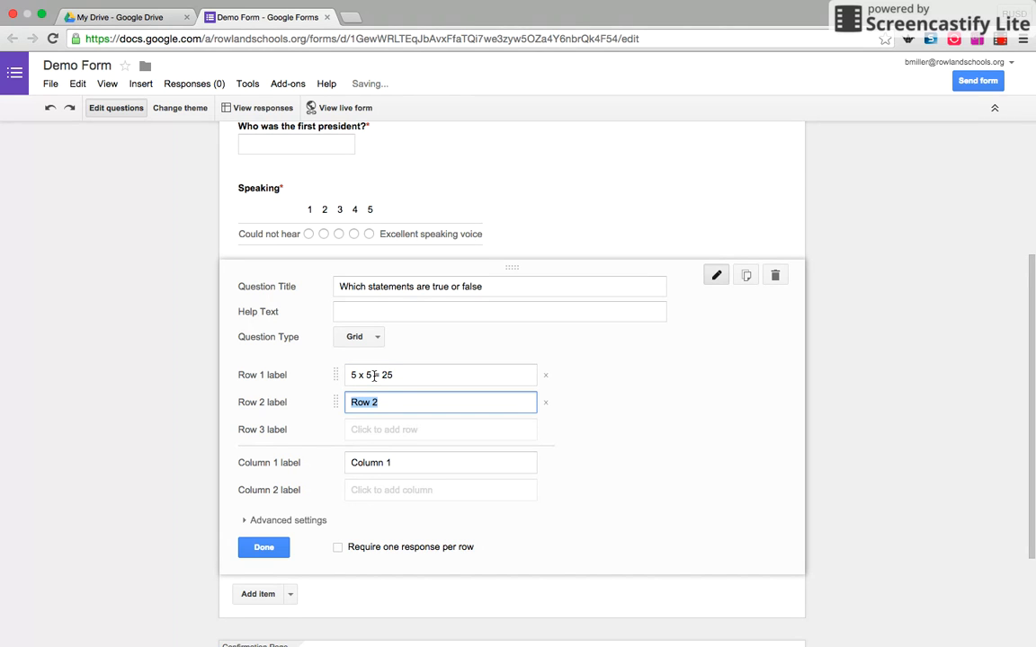
pyautogui.write('4 x ')
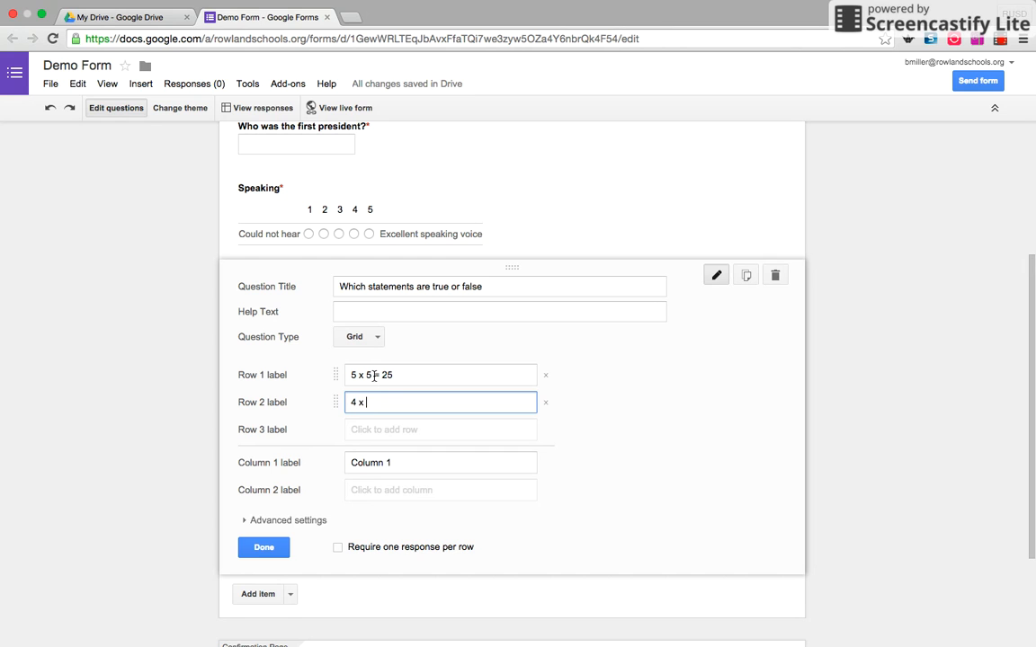
pyautogui.write('8 = 40')
pyautogui.press('Return')
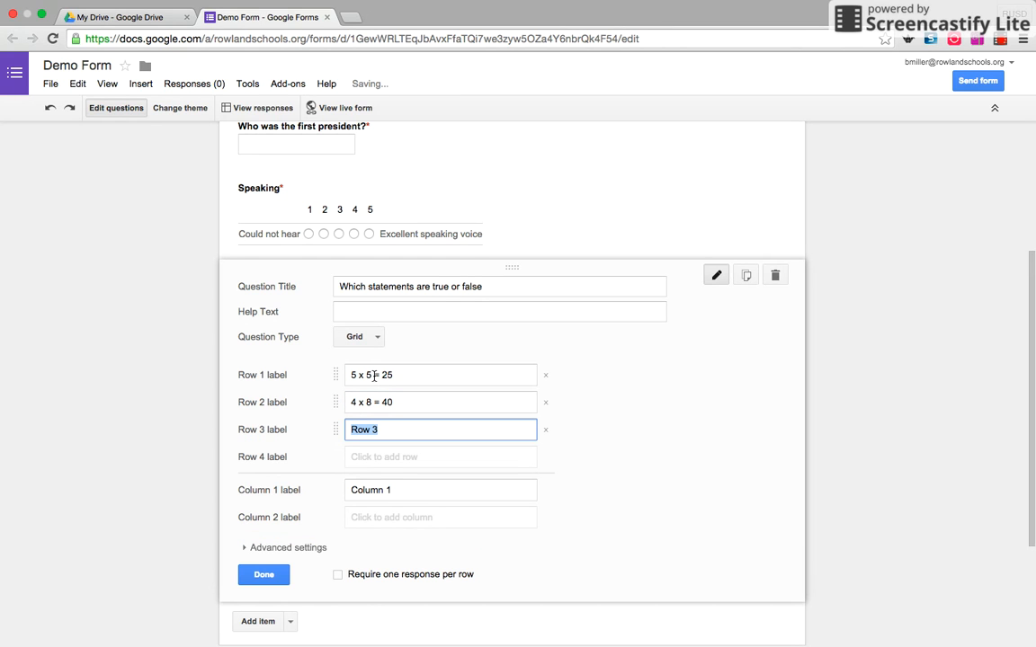
pyautogui.write('6 x ')
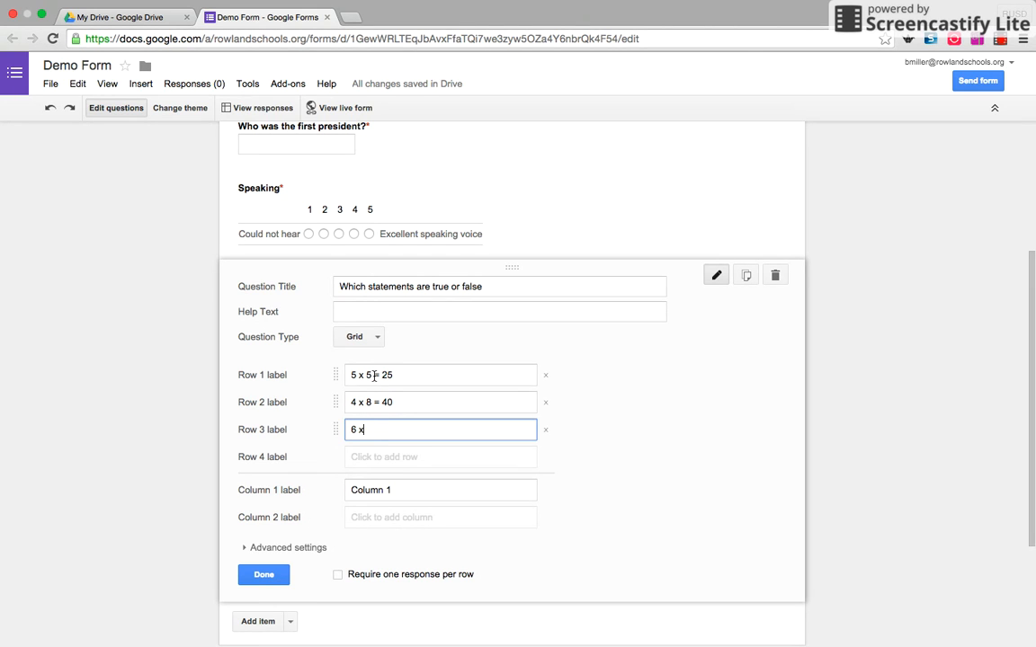
pyautogui.write('1 = 7')
# Step: Label the grid question's two columns "True" and "False"
pyautogui.click(378, 489)
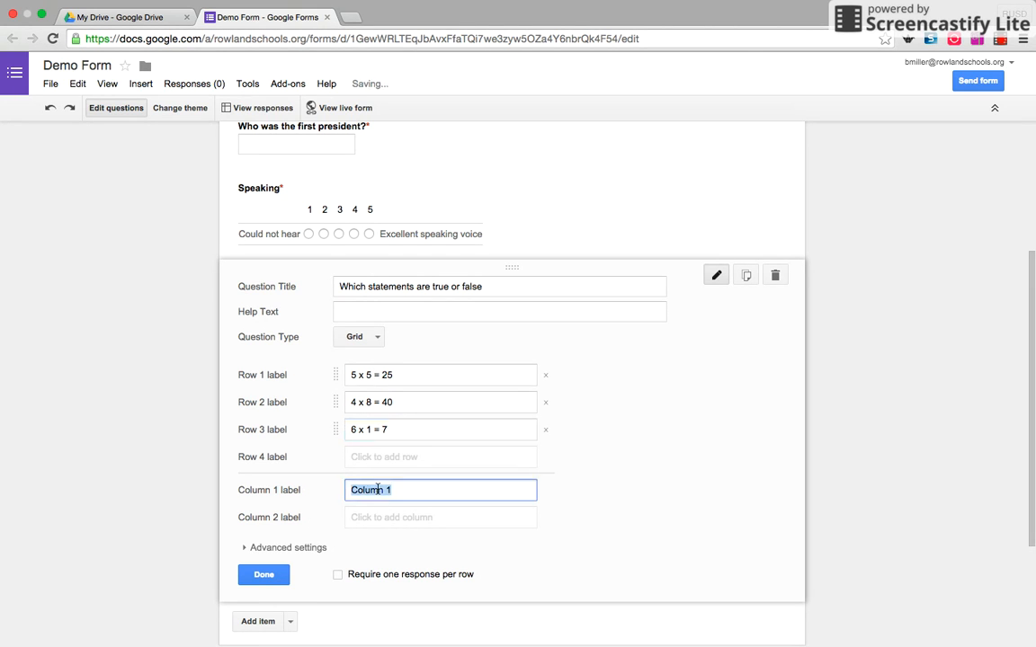
pyautogui.write('True')
pyautogui.click(377, 517)
pyautogui.write('False')
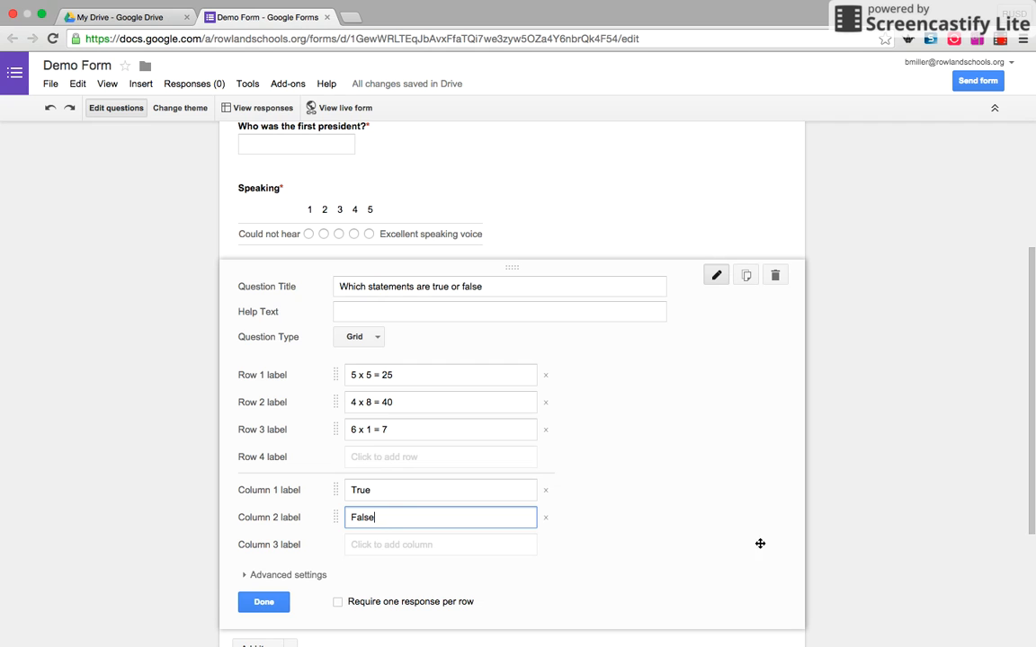
# Step: Require one response per row in the grid question and finish editing it
pyautogui.scroll(-3, 821, 554)
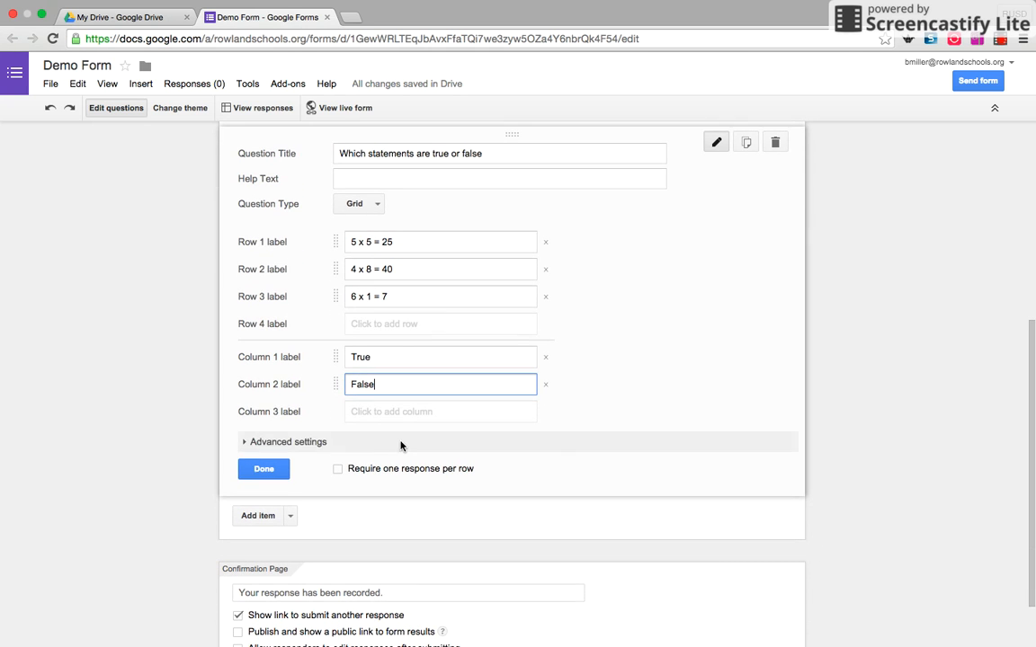
pyautogui.click(338, 469)
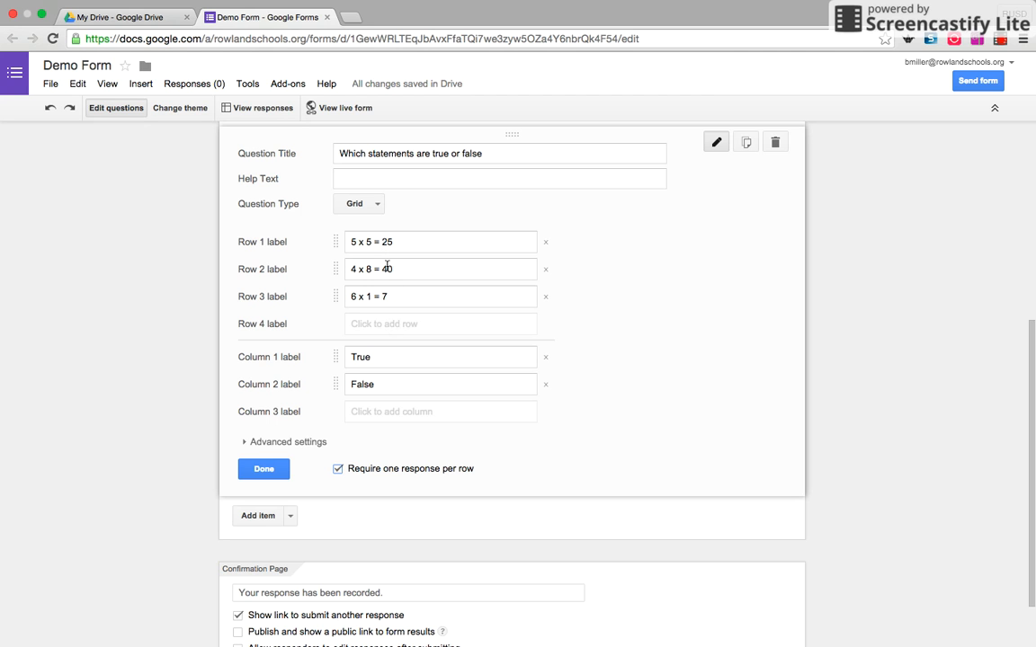
pyautogui.click(264, 469)
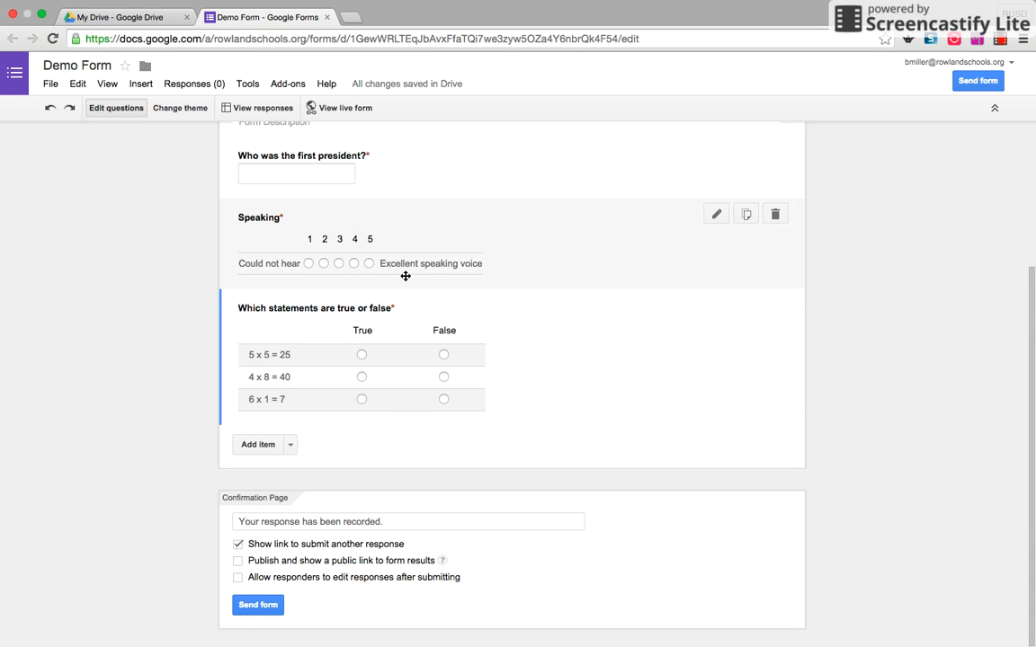
# Step: Try out the live form with "George Washington", Speaking 3, 5 x 5 = 25 True and 4 x 8 = 40 False, and close it without submitting
pyautogui.scroll(3, 406, 275)
pyautogui.scroll(-1, 406, 276)
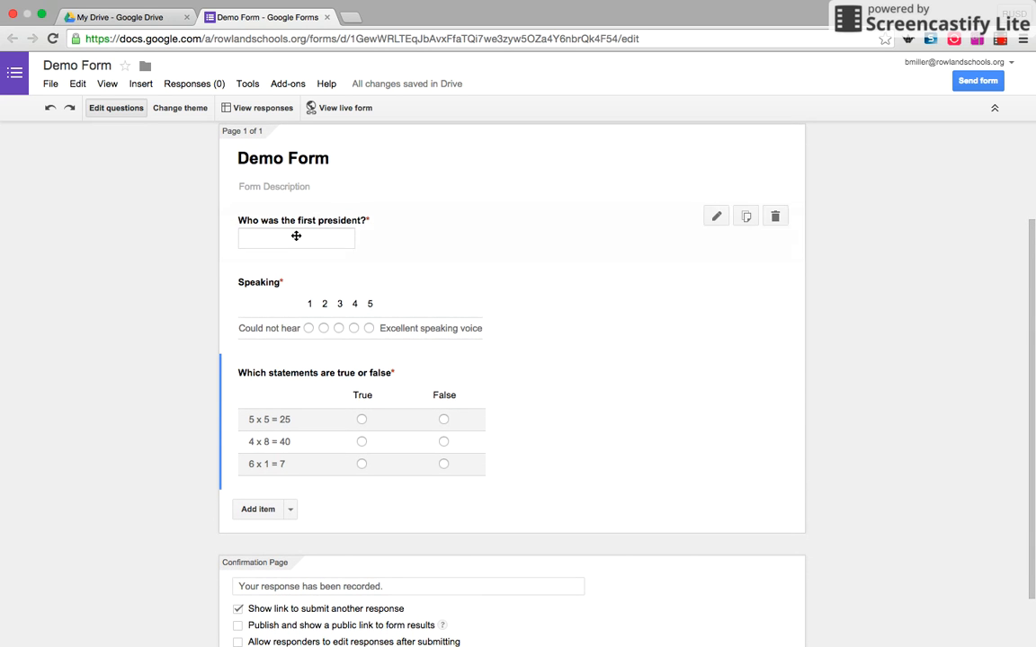
pyautogui.click(335, 109)
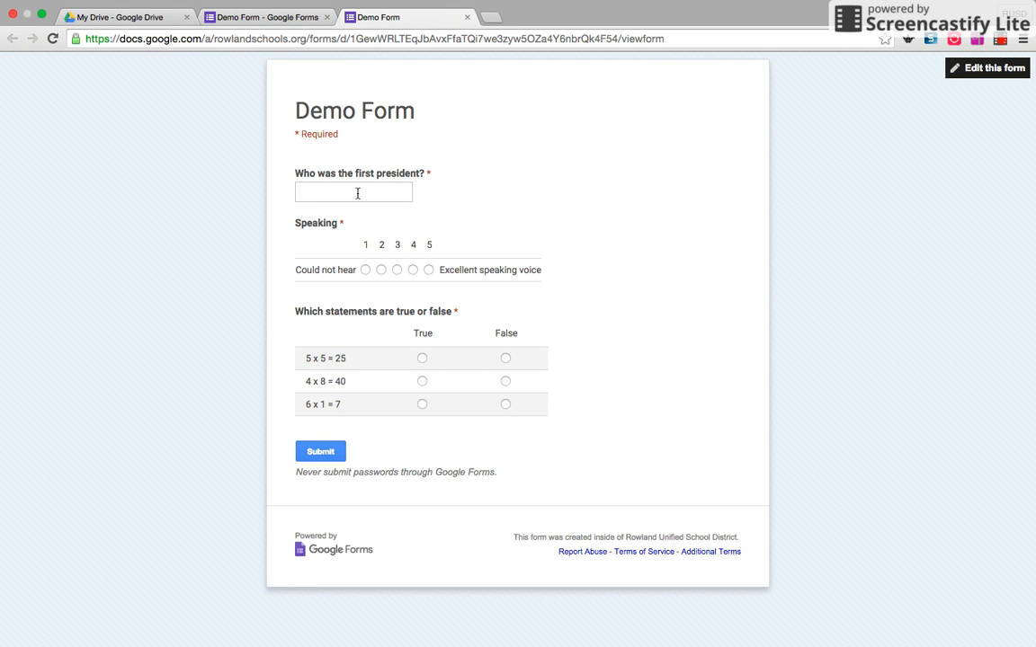
pyautogui.click(357, 194)
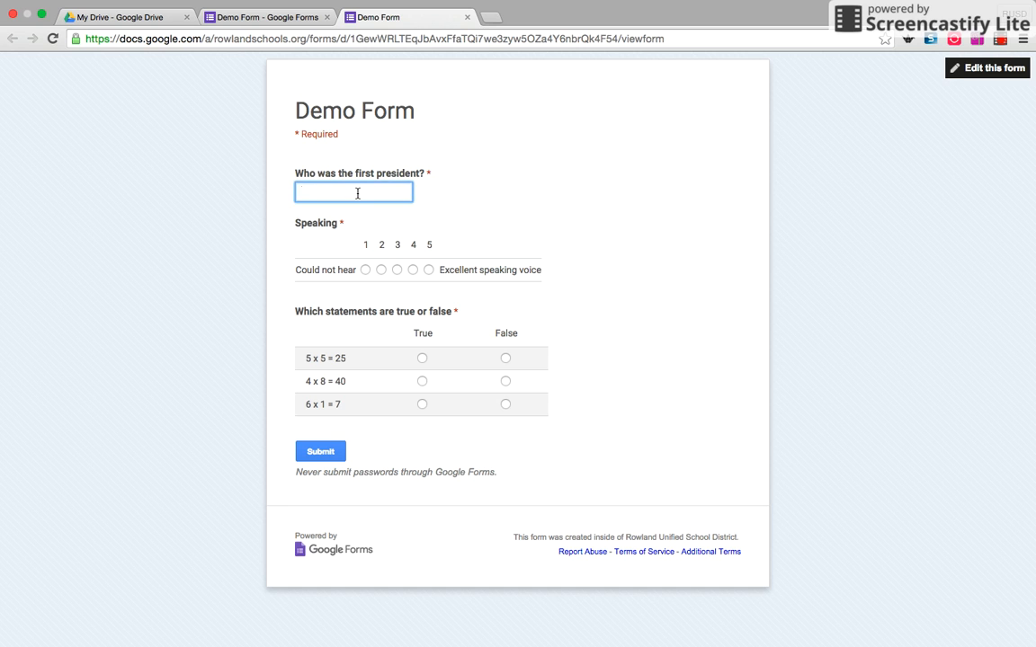
pyautogui.write('George Washington')
pyautogui.click(397, 271)
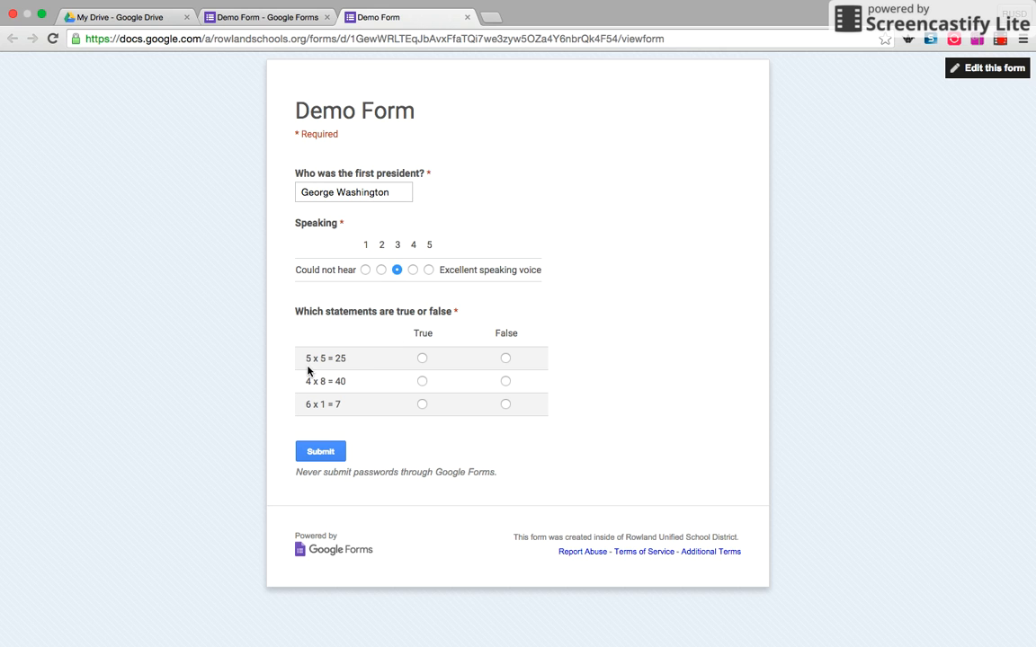
pyautogui.click(422, 359)
pyautogui.click(505, 381)
pyautogui.press('super+w')
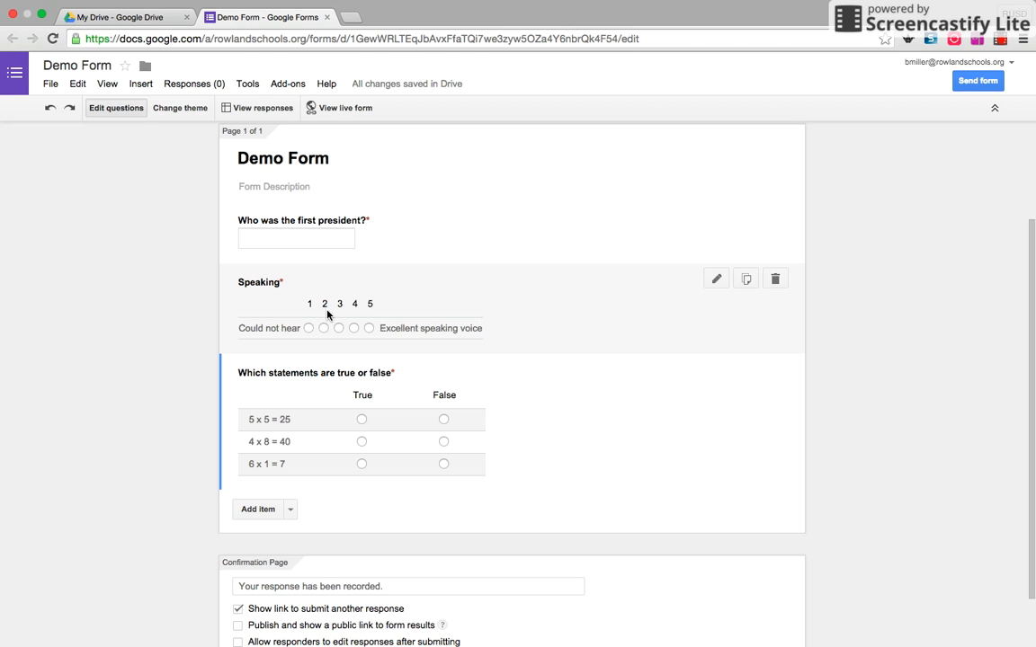
# Step: Open the form's response spreadsheet, go through the column headings in row 1, and return to the form editor
pyautogui.click(239, 110)
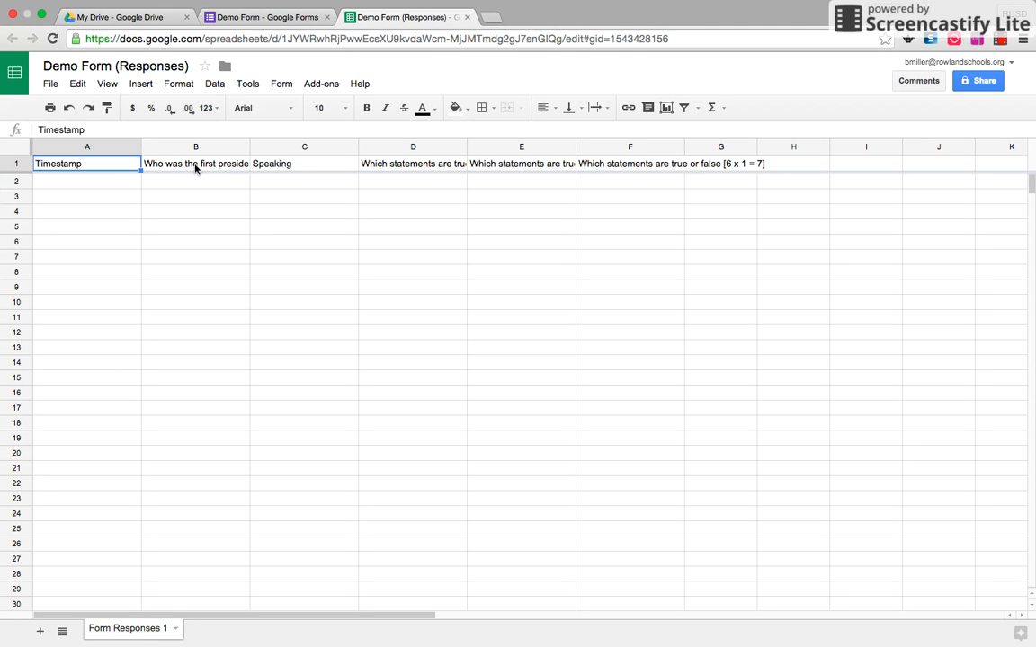
pyautogui.press('Right')
pyautogui.press('Right')
pyautogui.press('Right')
pyautogui.press('Right')
pyautogui.press('Right')
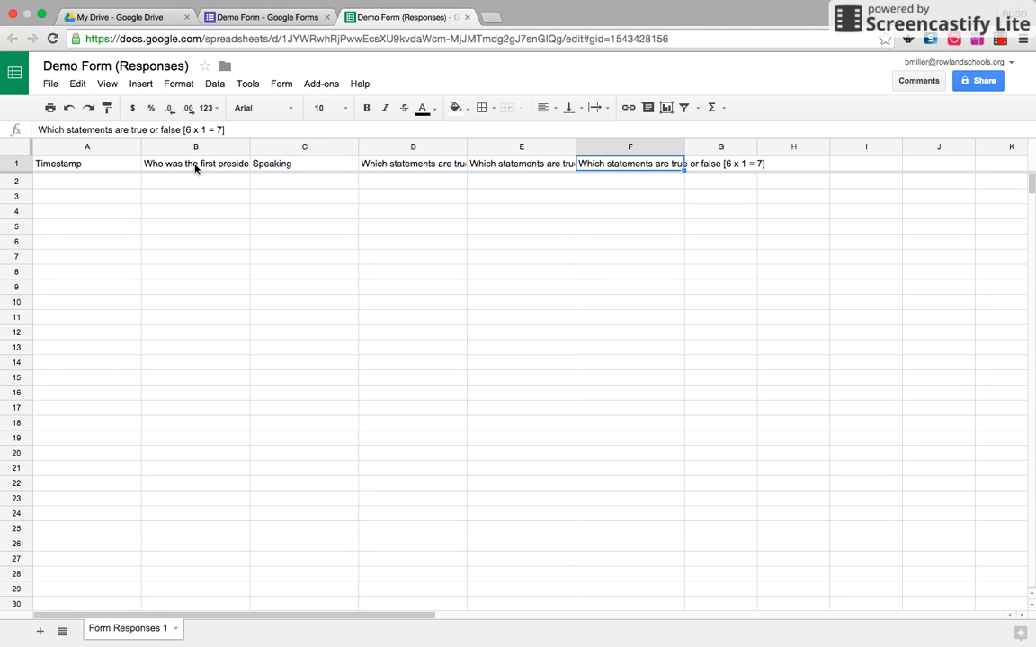
pyautogui.press('Right')
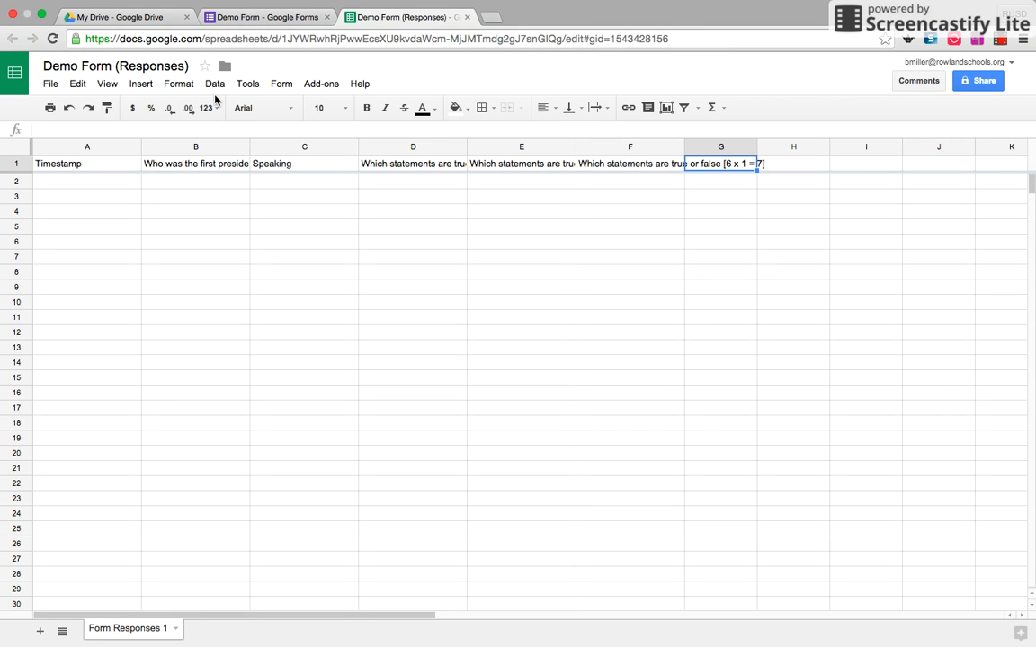
pyautogui.click(467, 17)
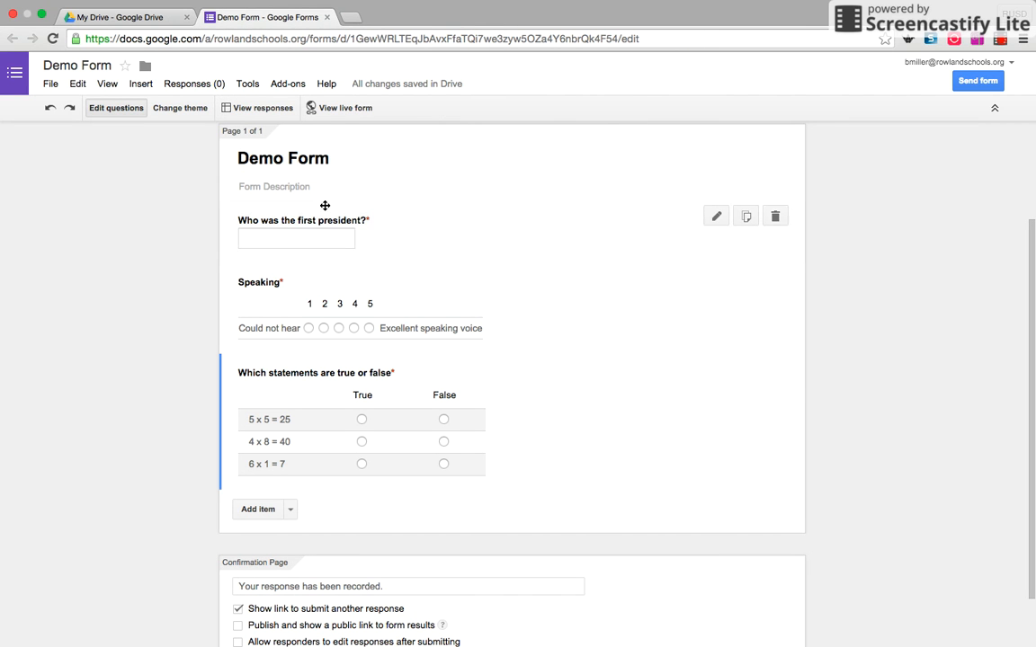
# Step: Append "Great job!" to the confirmation page message and turn off the link to submit another response
pyautogui.scroll(-2, 132, 511)
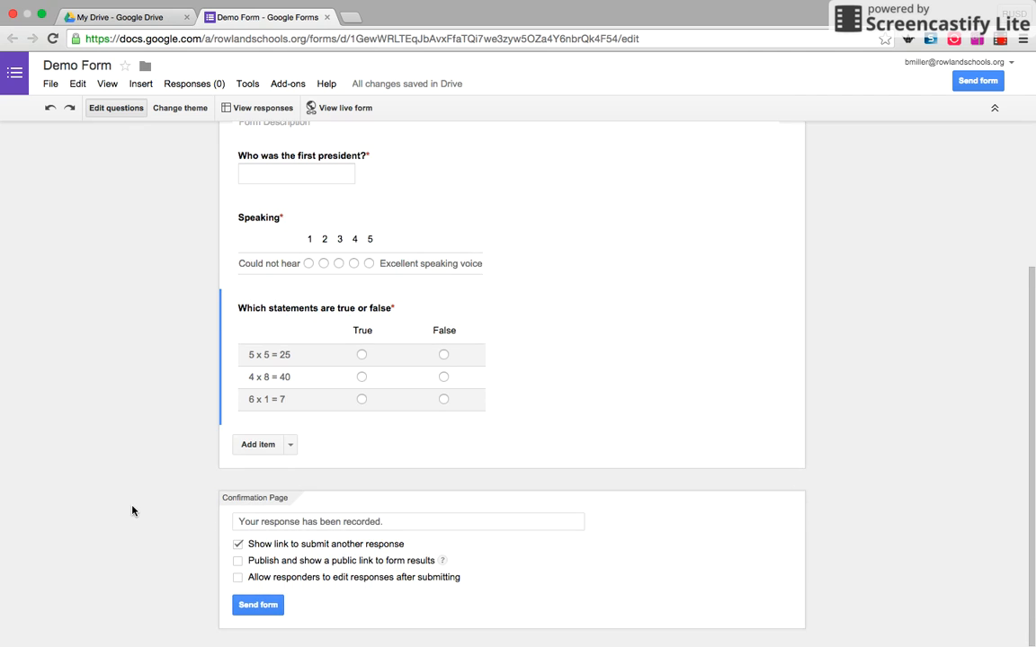
pyautogui.click(404, 523)
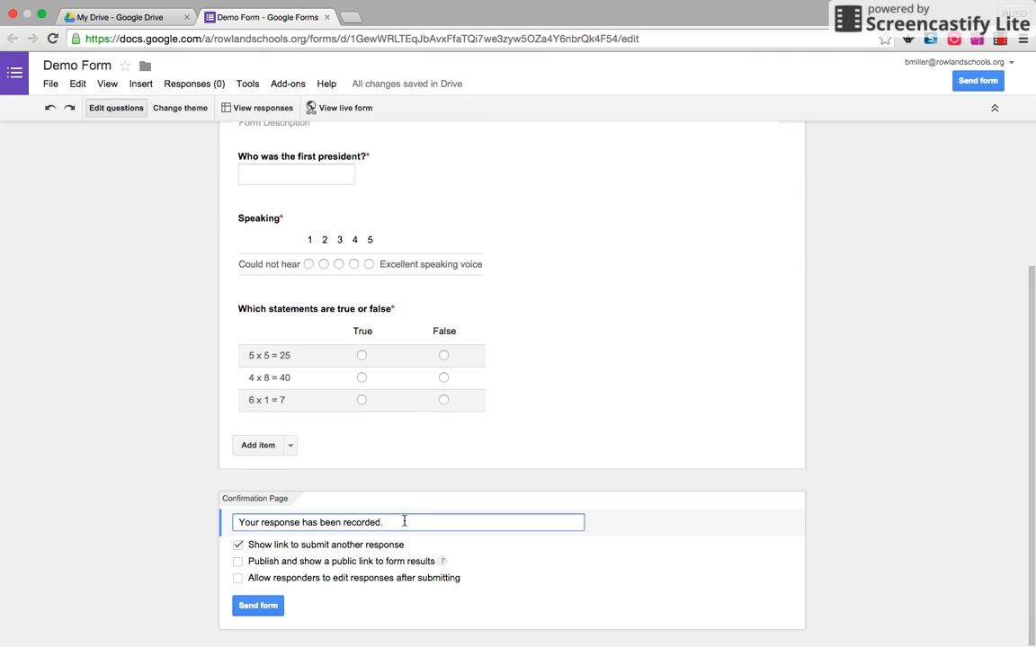
pyautogui.write('Great job!')
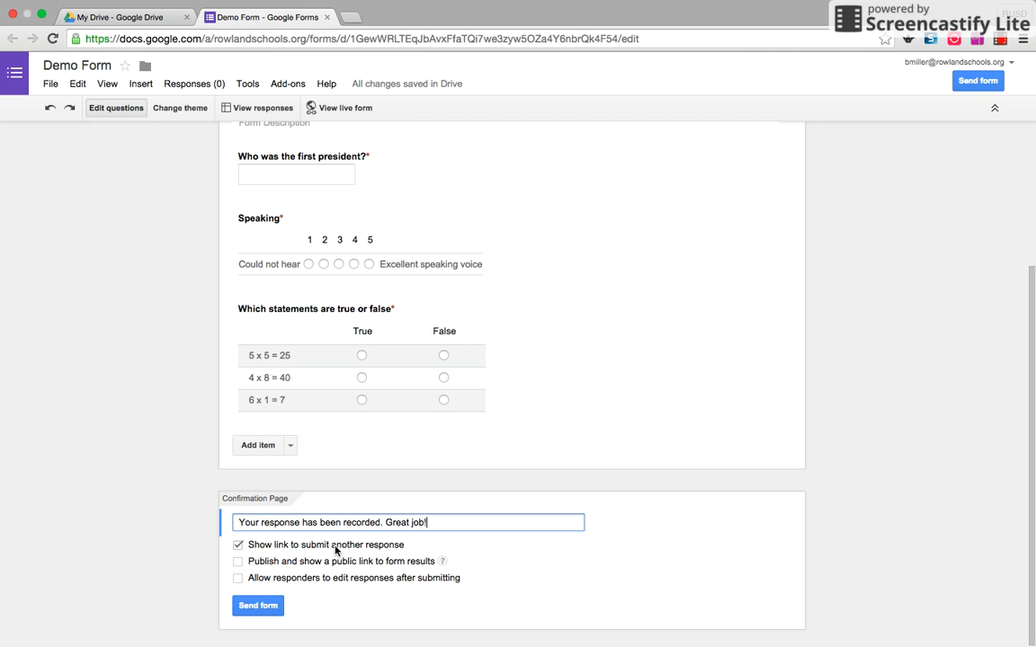
pyautogui.click(239, 546)
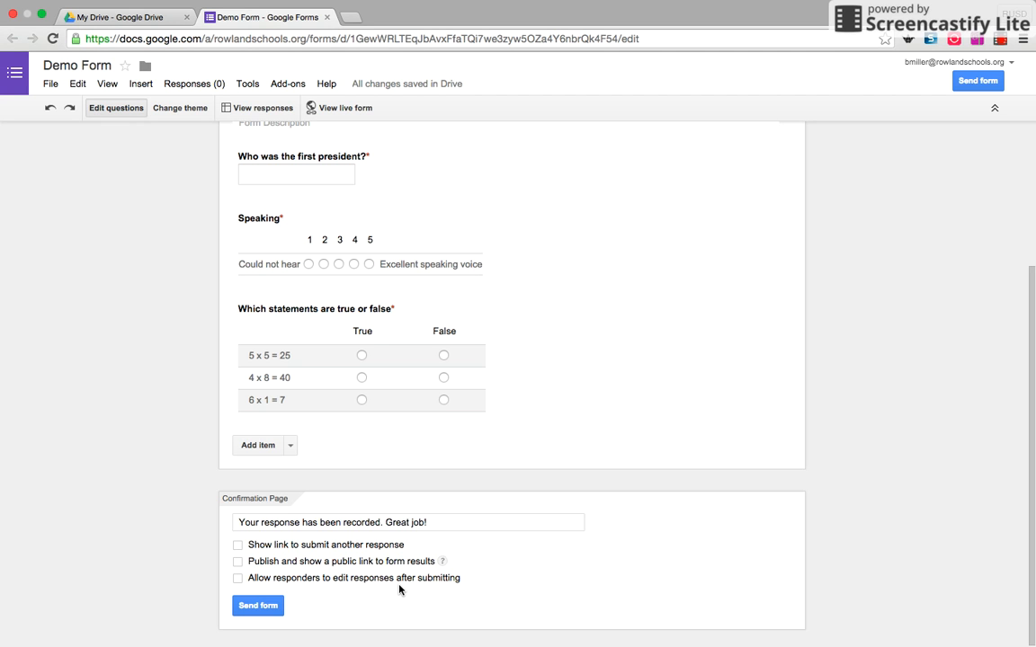
# Step: Change the form's theme to Classic Ornamental
pyautogui.scroll(3, 352, 398)
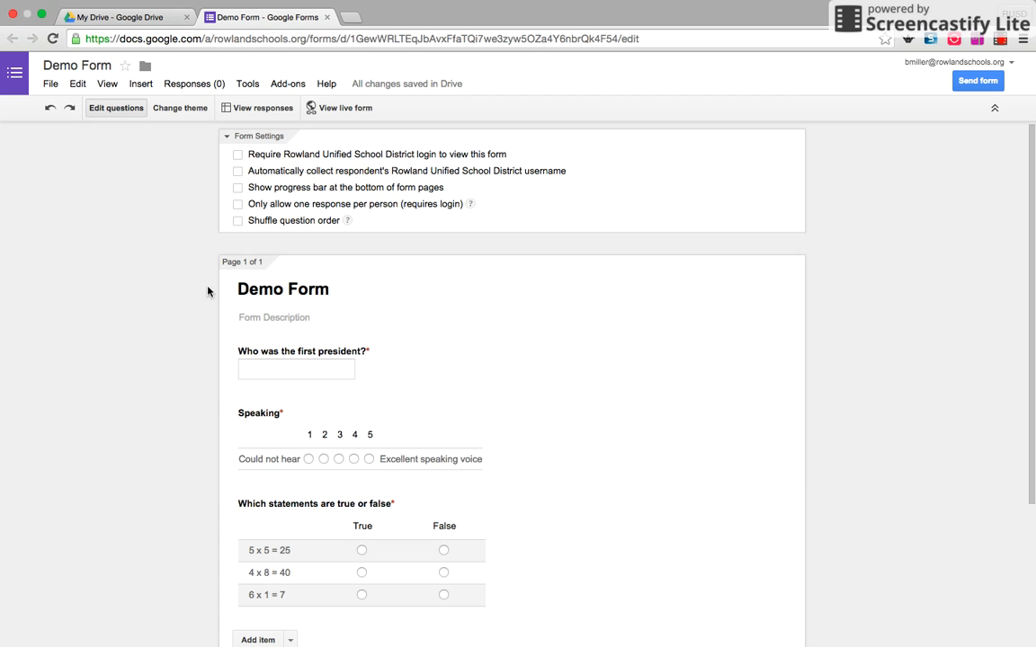
pyautogui.click(181, 109)
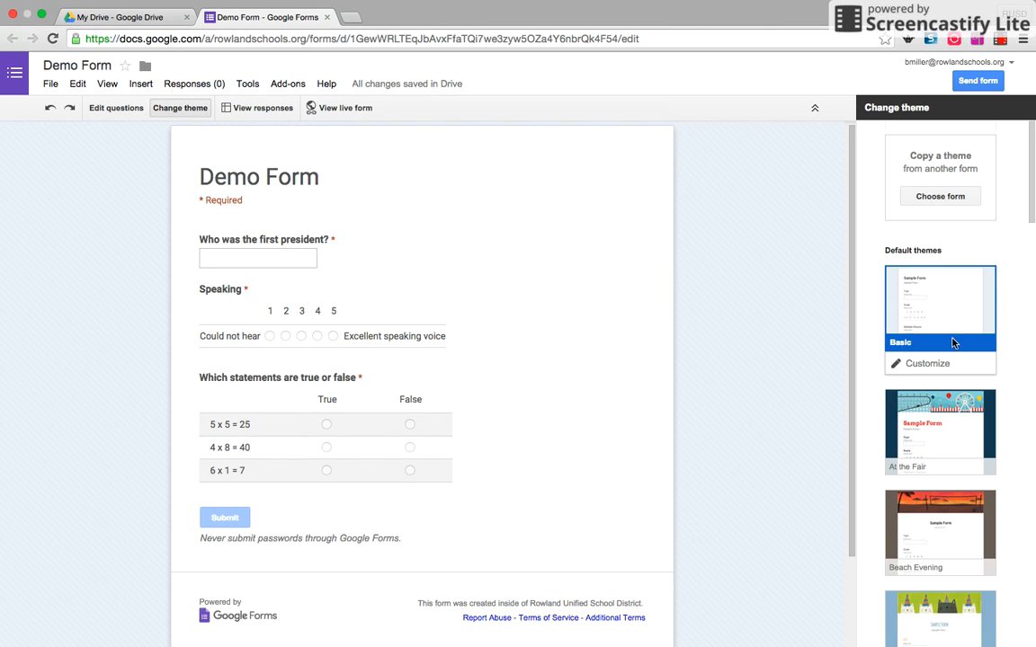
pyautogui.scroll(-2, 952, 342)
pyautogui.scroll(-5, 953, 342)
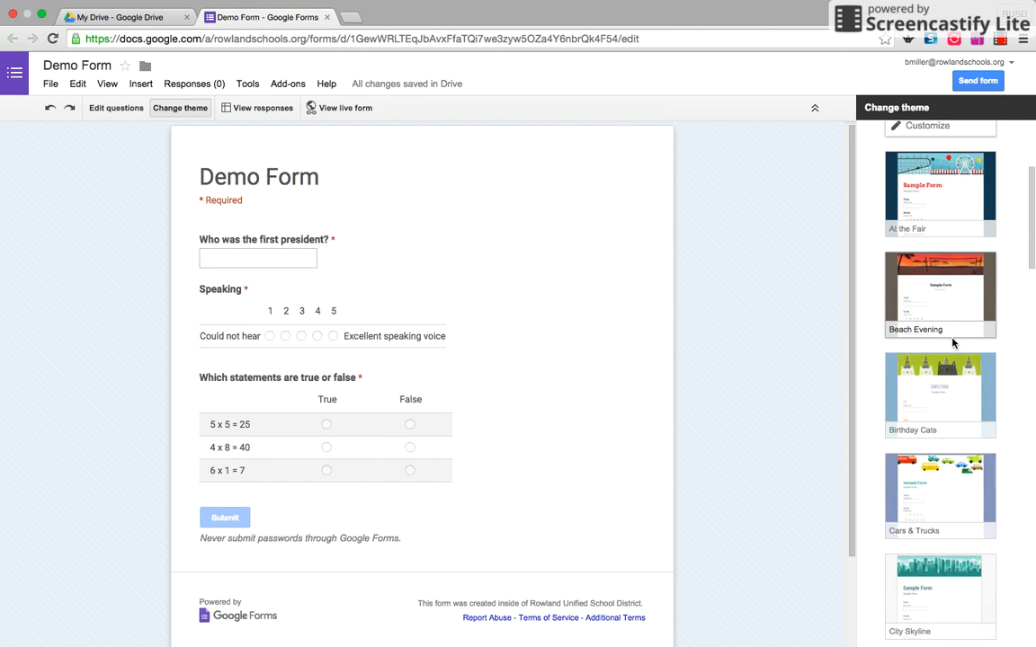
pyautogui.scroll(-3, 953, 343)
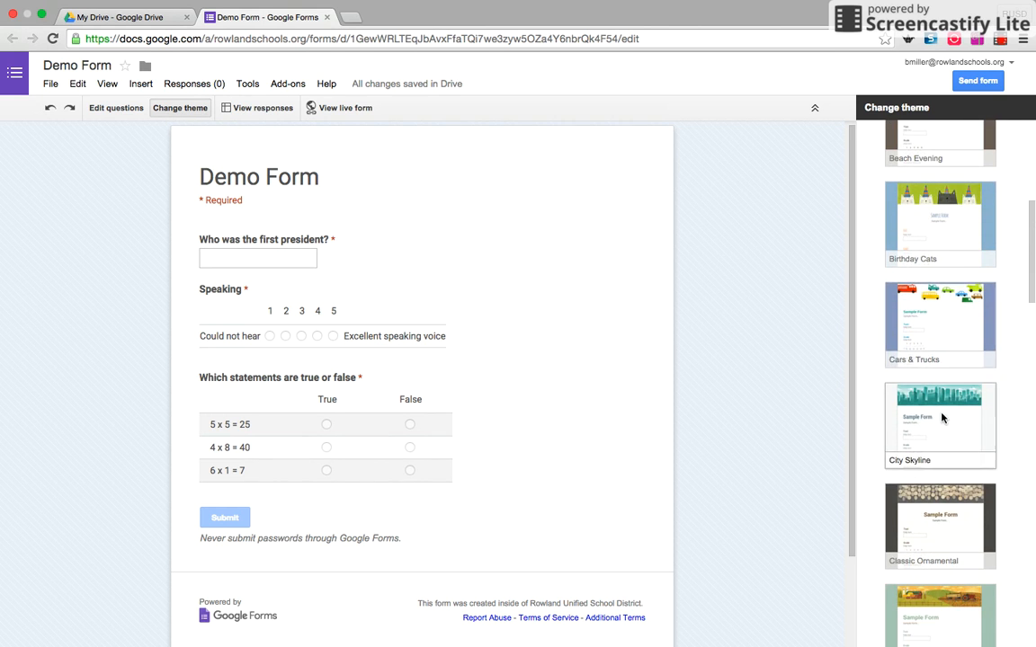
pyautogui.scroll(-3, 933, 434)
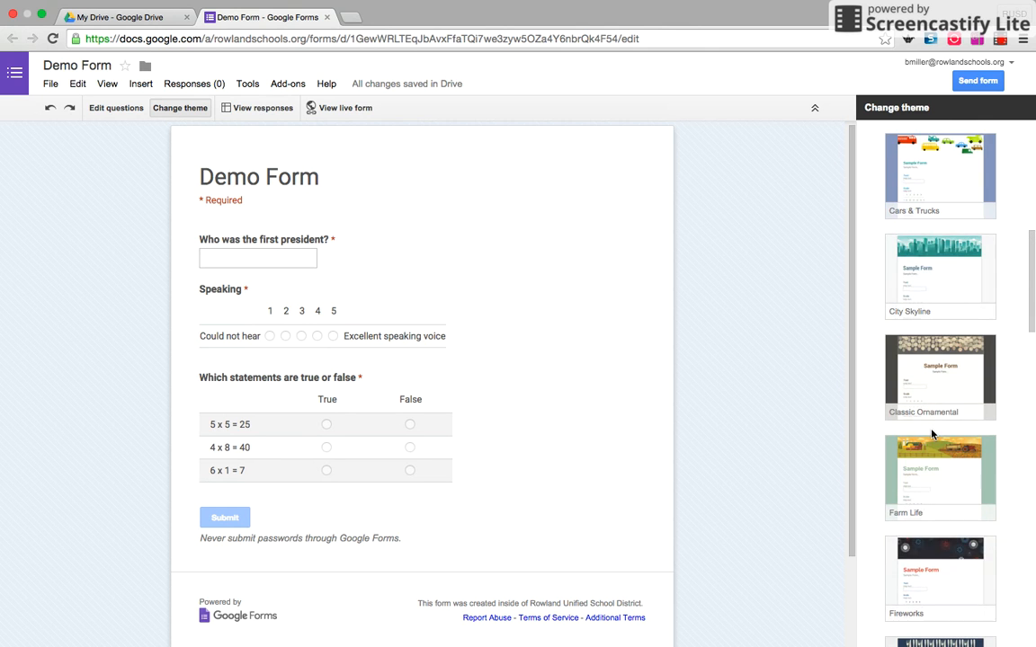
pyautogui.click(931, 376)
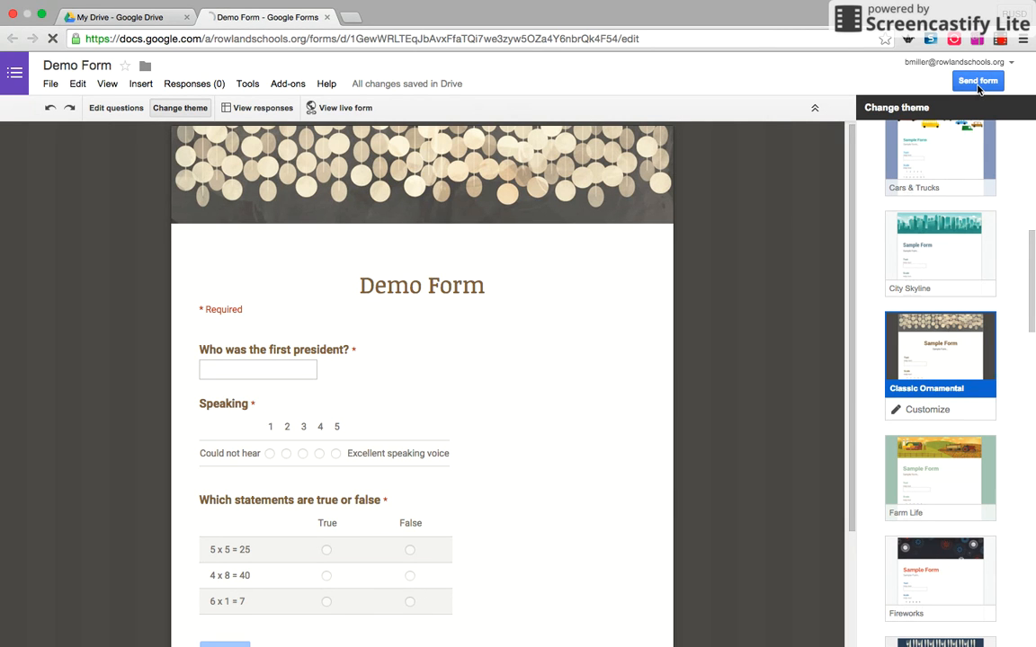
# Step: Open the form's sending options, select the link to share, and close the dialog
pyautogui.click(978, 81)
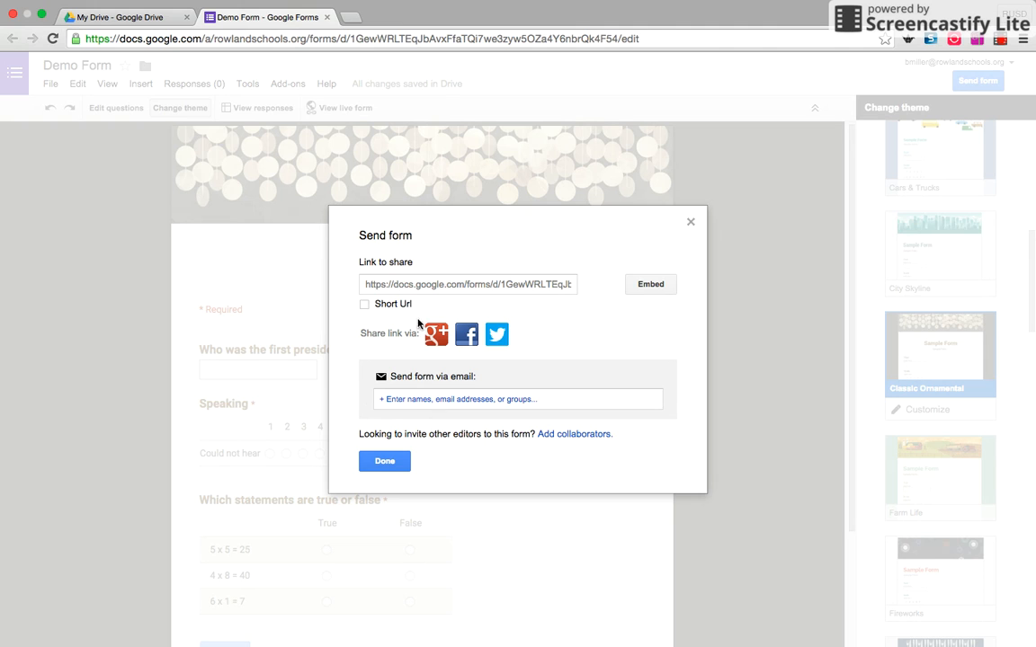
pyautogui.click(390, 286)
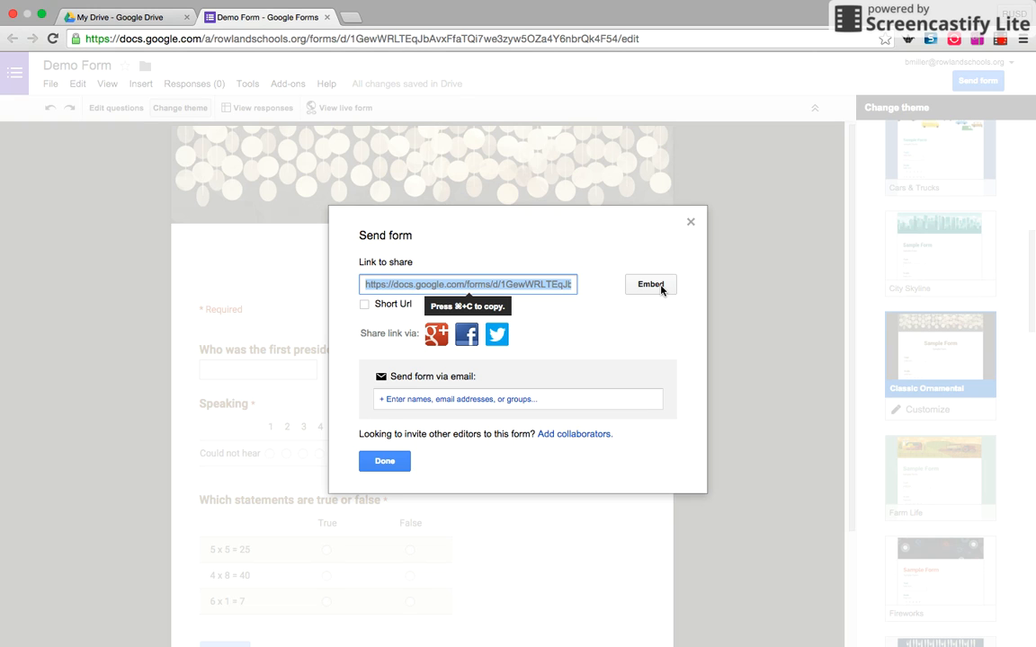
pyautogui.click(380, 461)
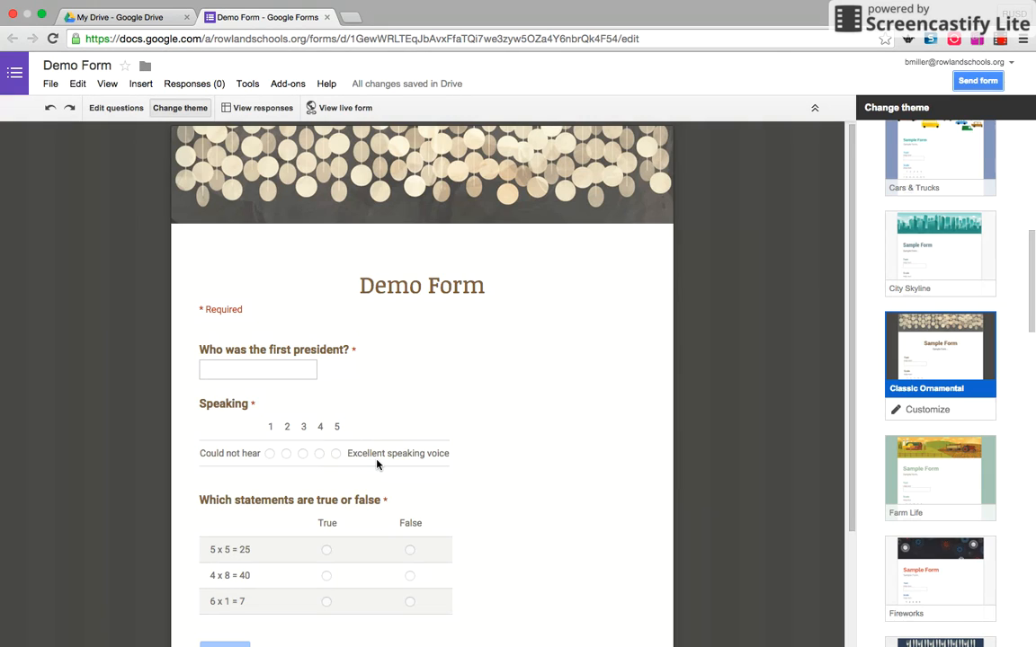